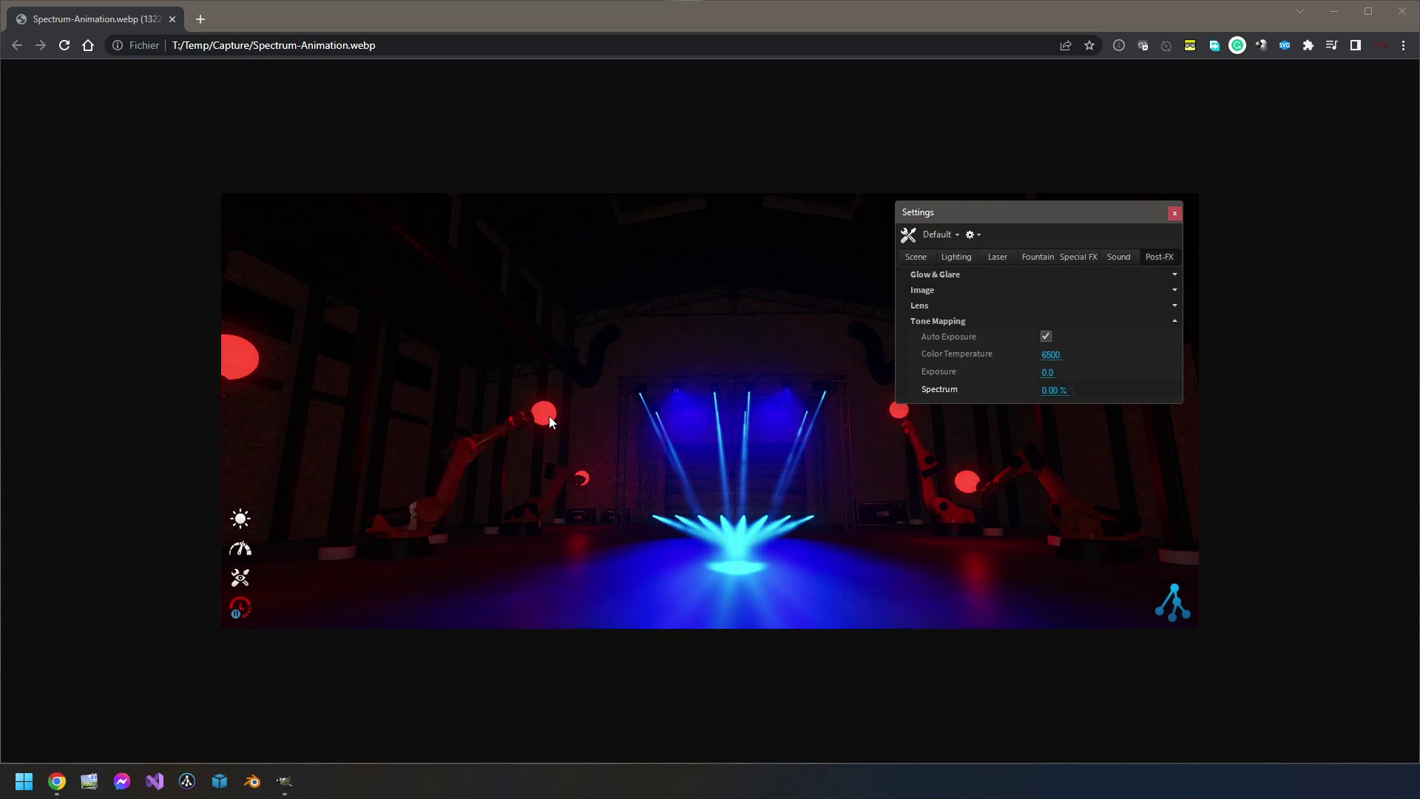
# Load Spectrum 0.png and Spectrum 1.png together as layers of one 1322×589 image.
pyautogui.click(285, 781)
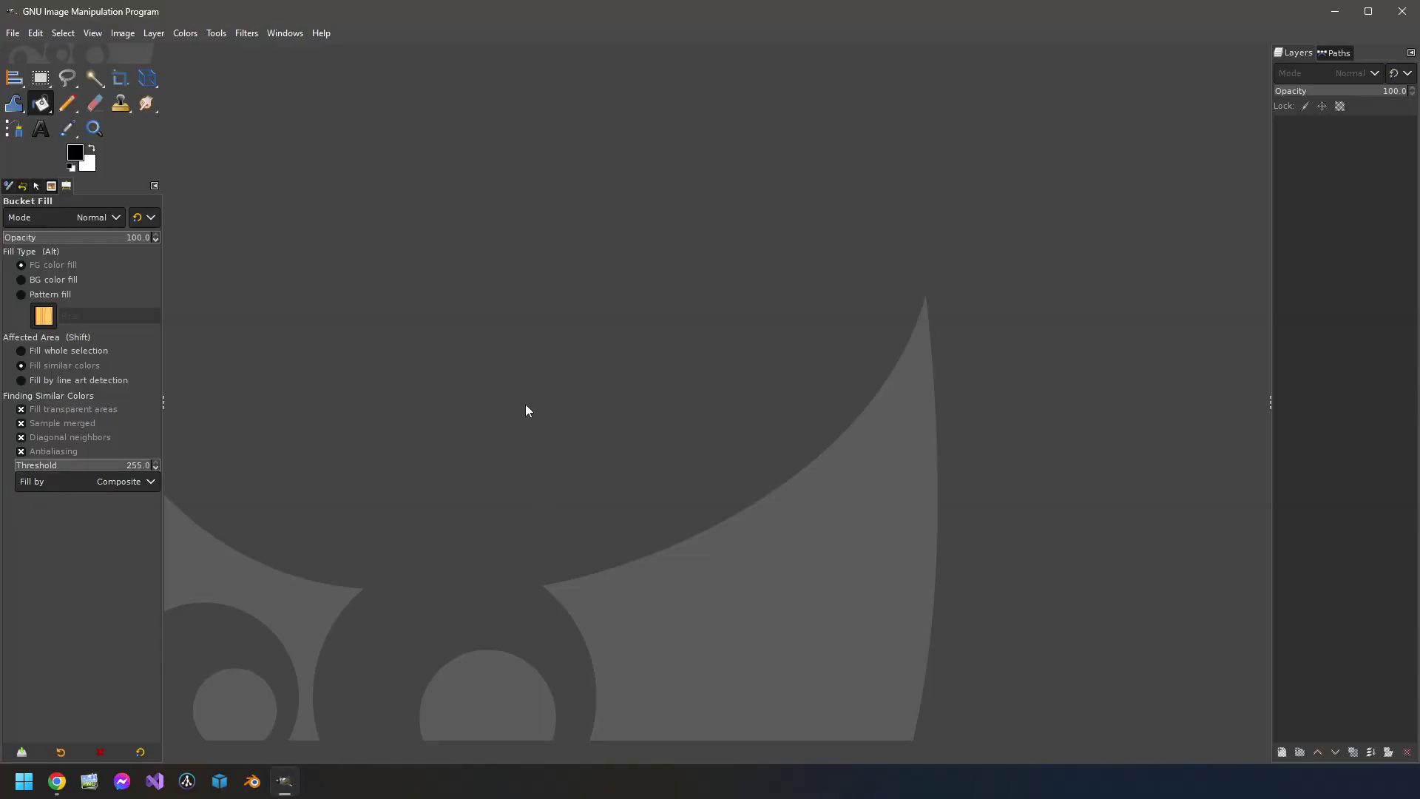
pyautogui.click(13, 33)
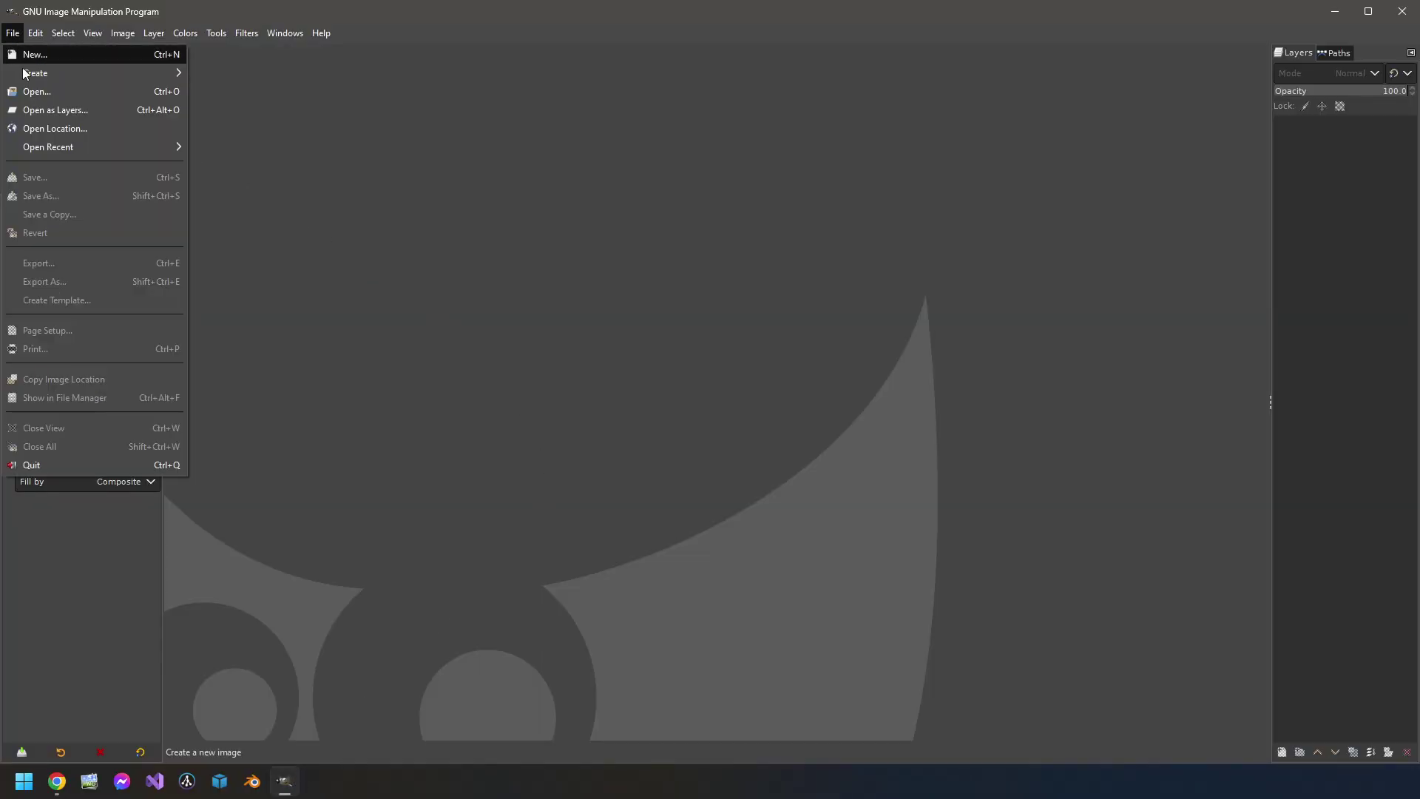
pyautogui.click(71, 110)
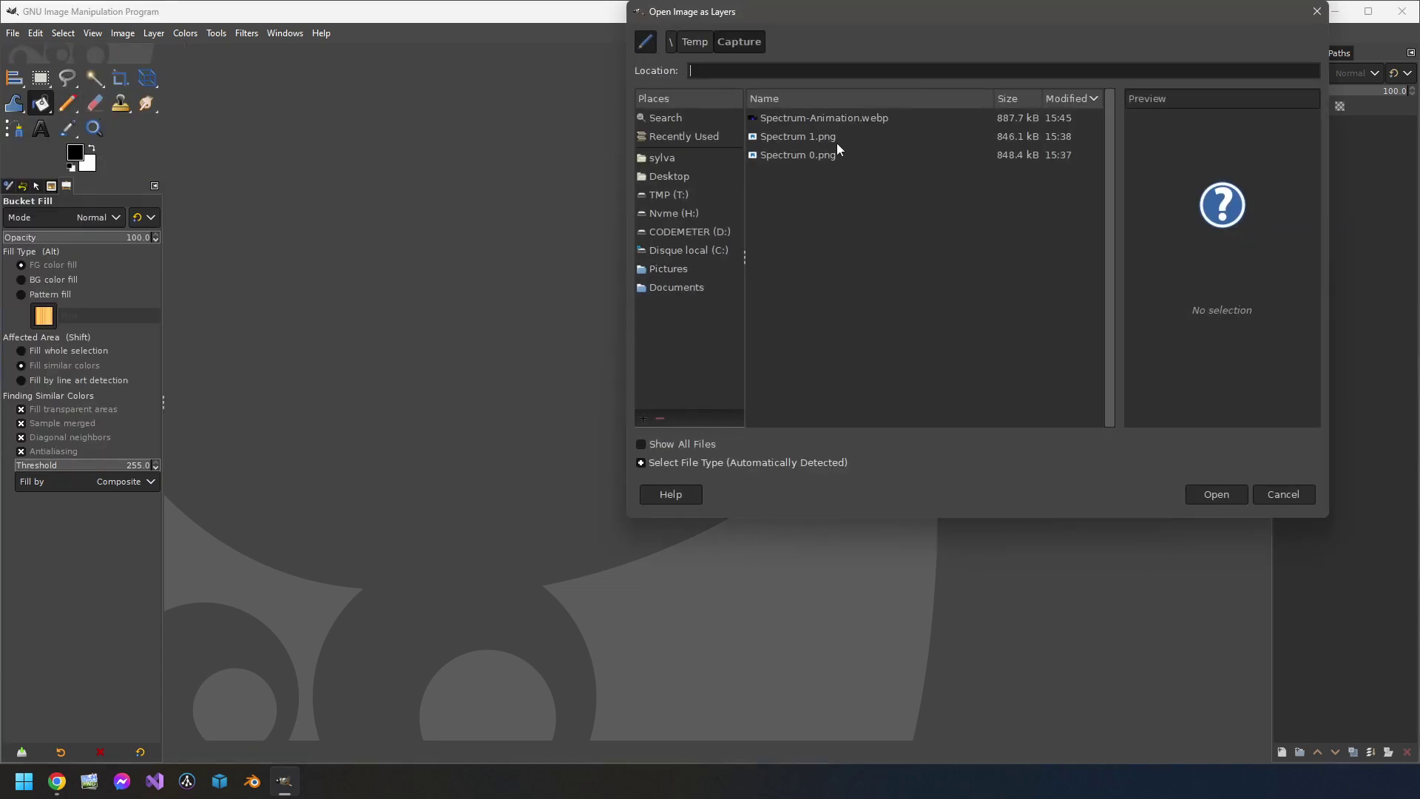
pyautogui.click(826, 142)
pyautogui.click(824, 156)
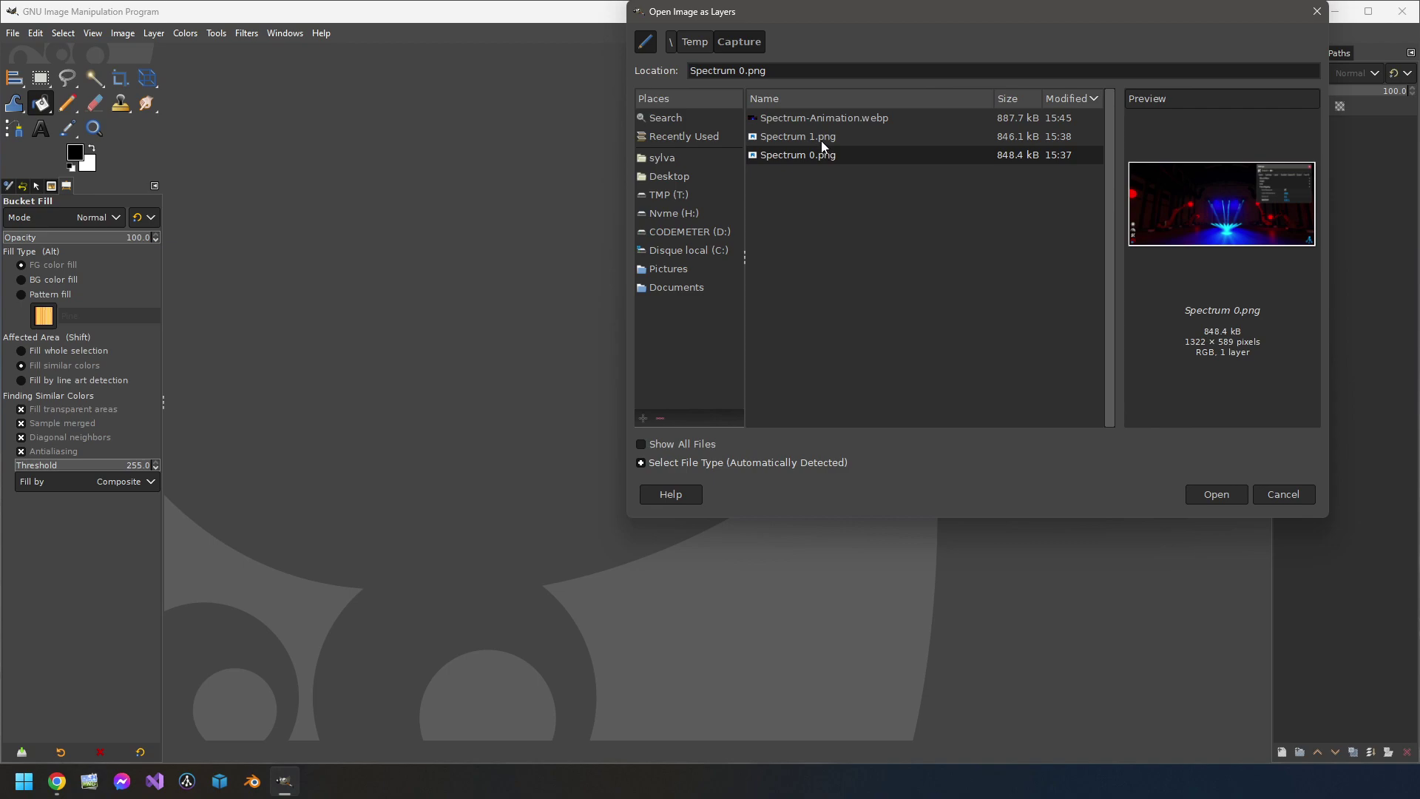
pyautogui.keyDown('ctrl'); pyautogui.click(821, 140); pyautogui.keyUp('ctrl')
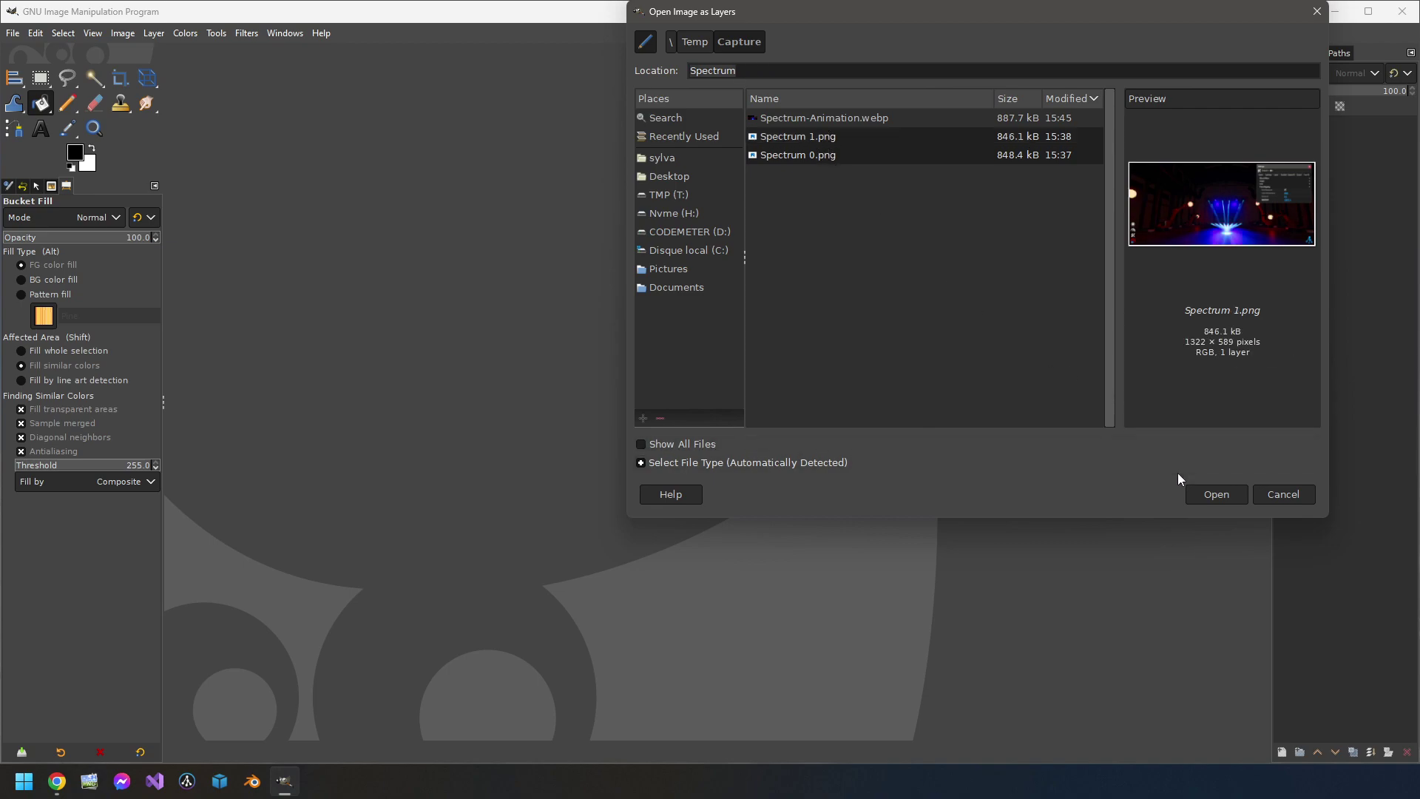
pyautogui.click(1211, 493)
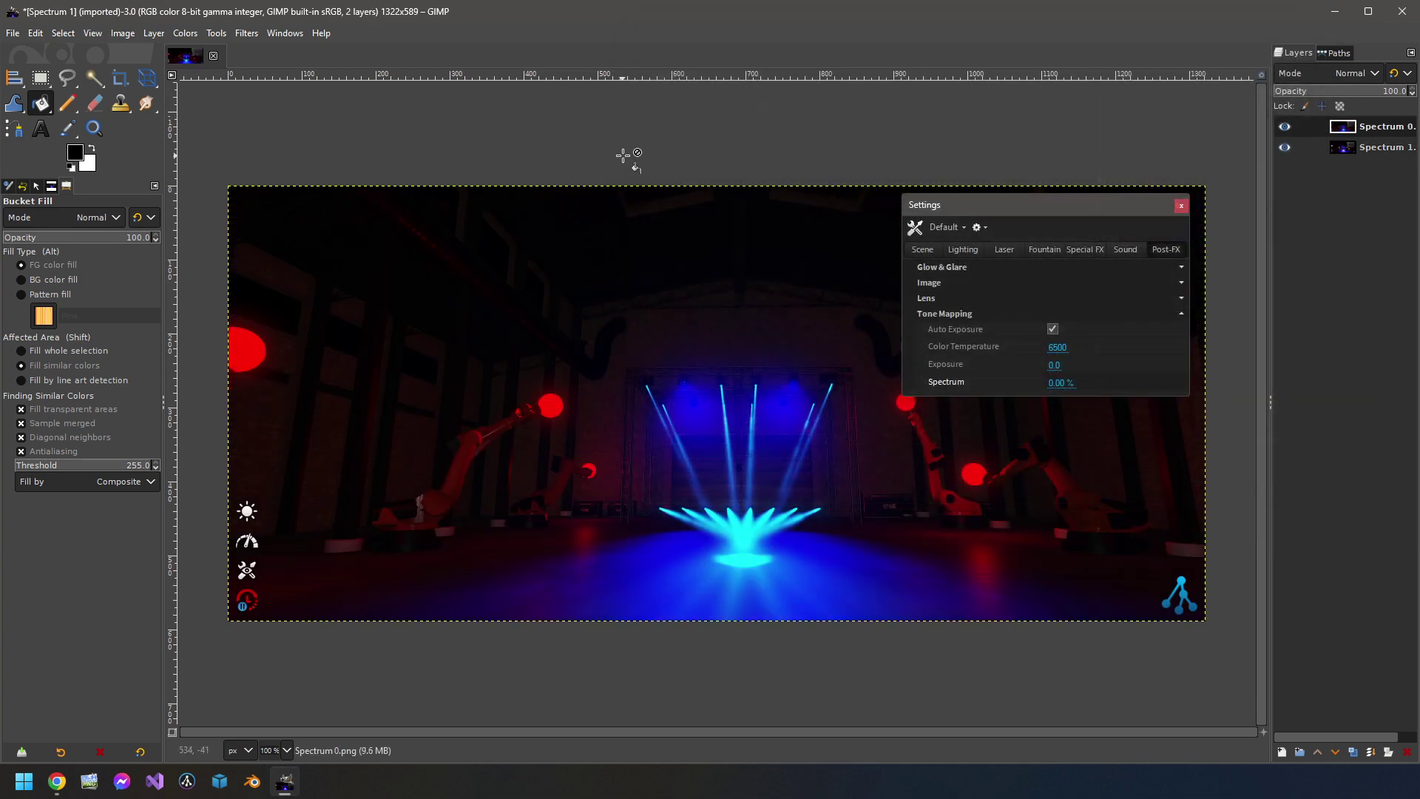
# Toggle the Spectrum 0 layer's visibility to compare it against the Spectrum 1 render.
pyautogui.click(1285, 130)
pyautogui.click(1285, 132)
pyautogui.click(1285, 134)
pyautogui.click(1285, 134)
pyautogui.click(1285, 129)
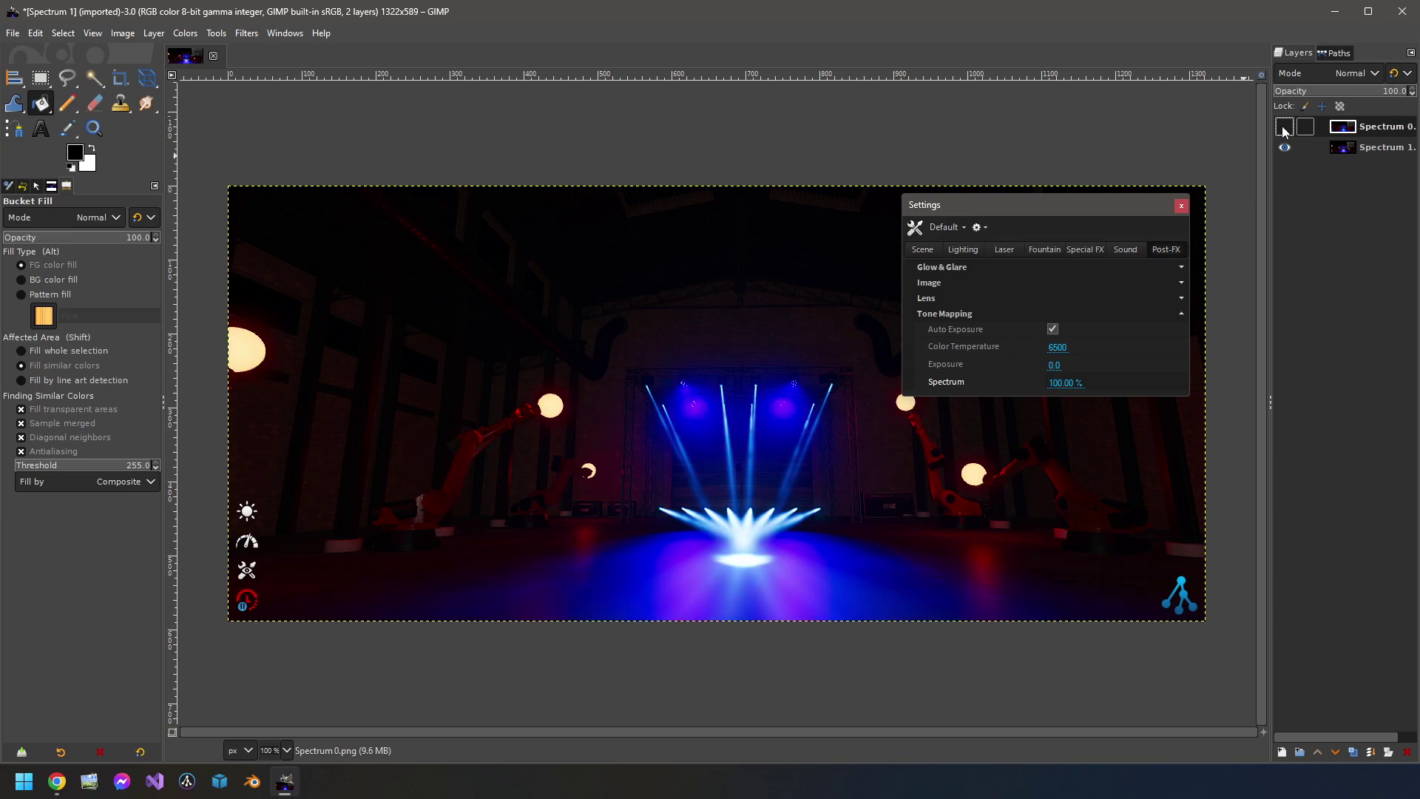
pyautogui.click(1284, 130)
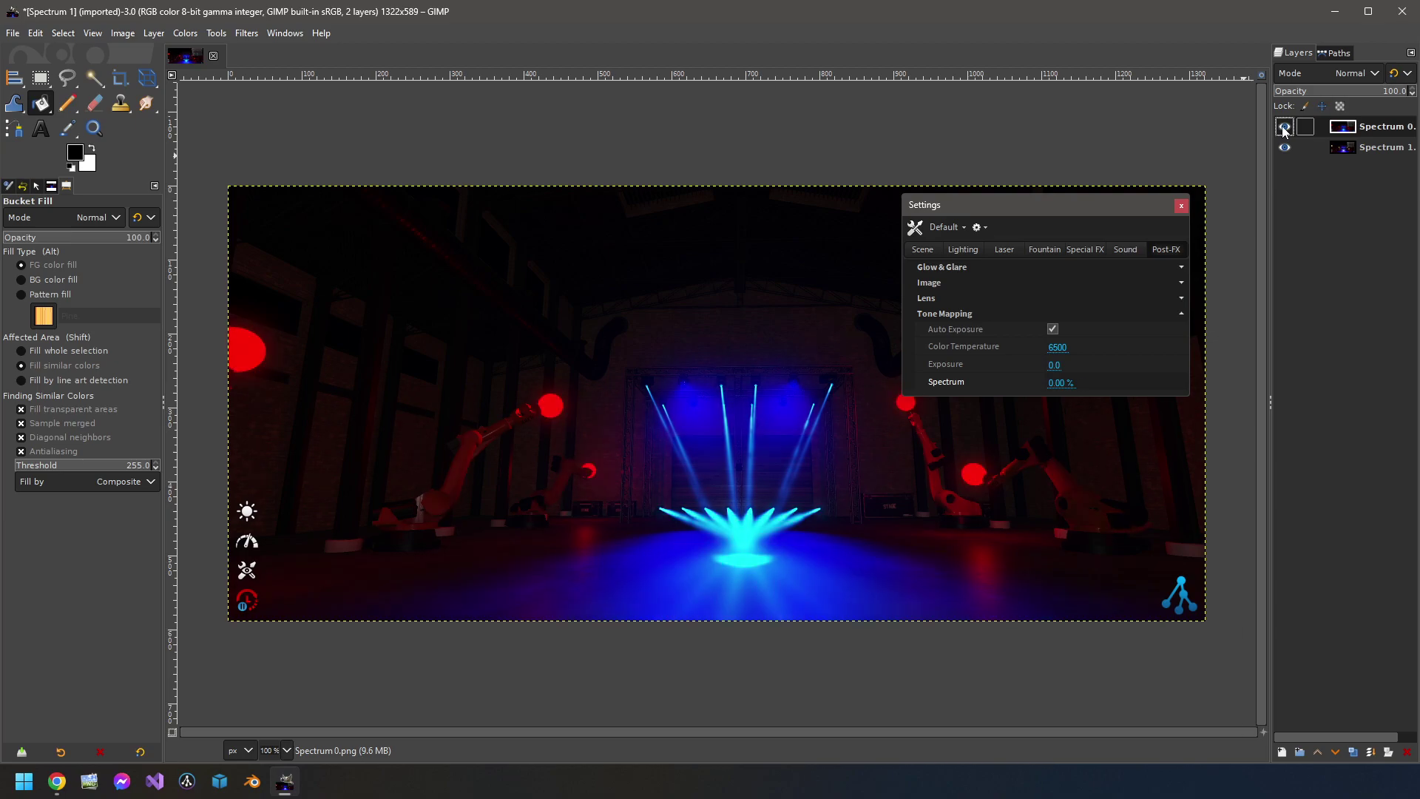
# Duplicate the Spectrum 1 layer and check the resulting three-layer stack.
pyautogui.click(1360, 147)
pyautogui.rightClick(1360, 147)
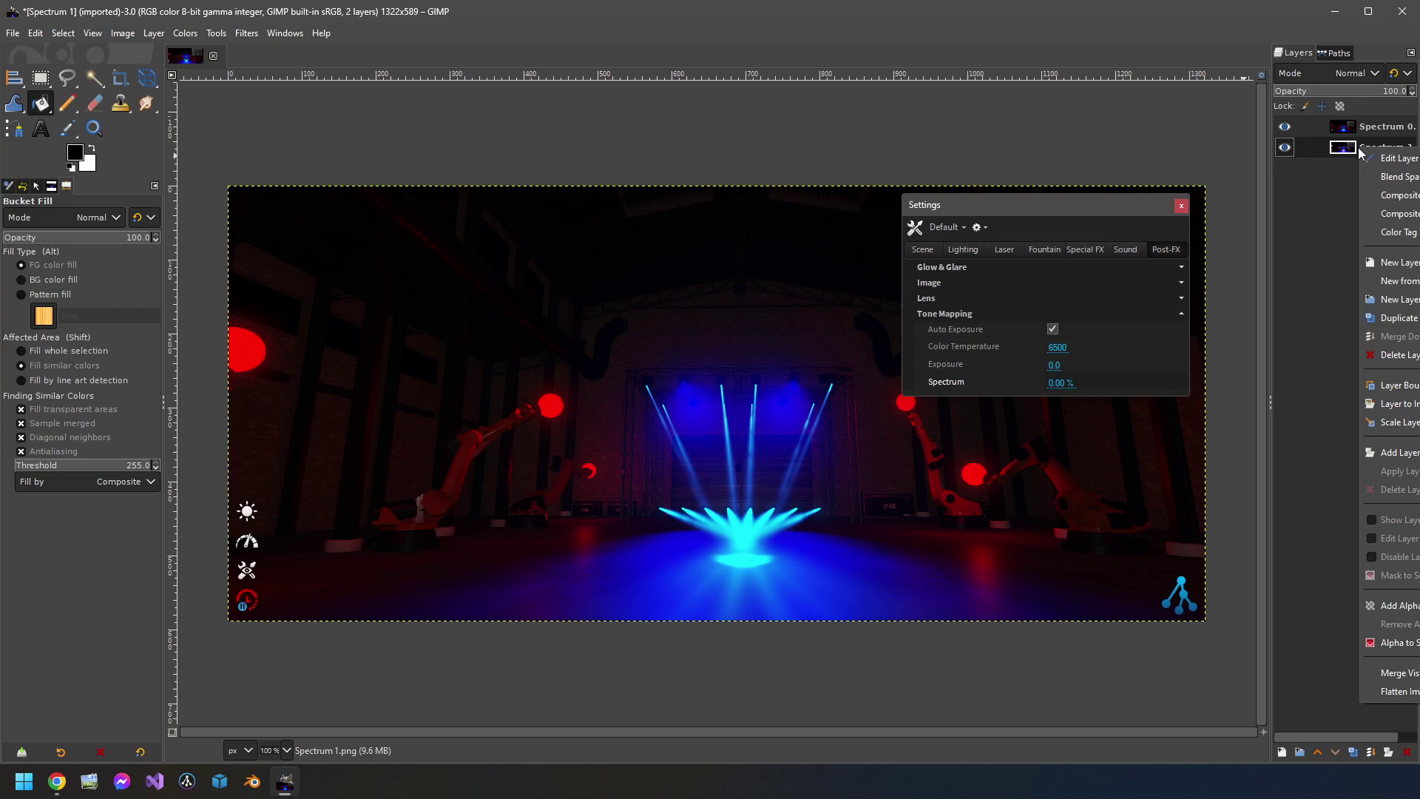
pyautogui.click(1383, 326)
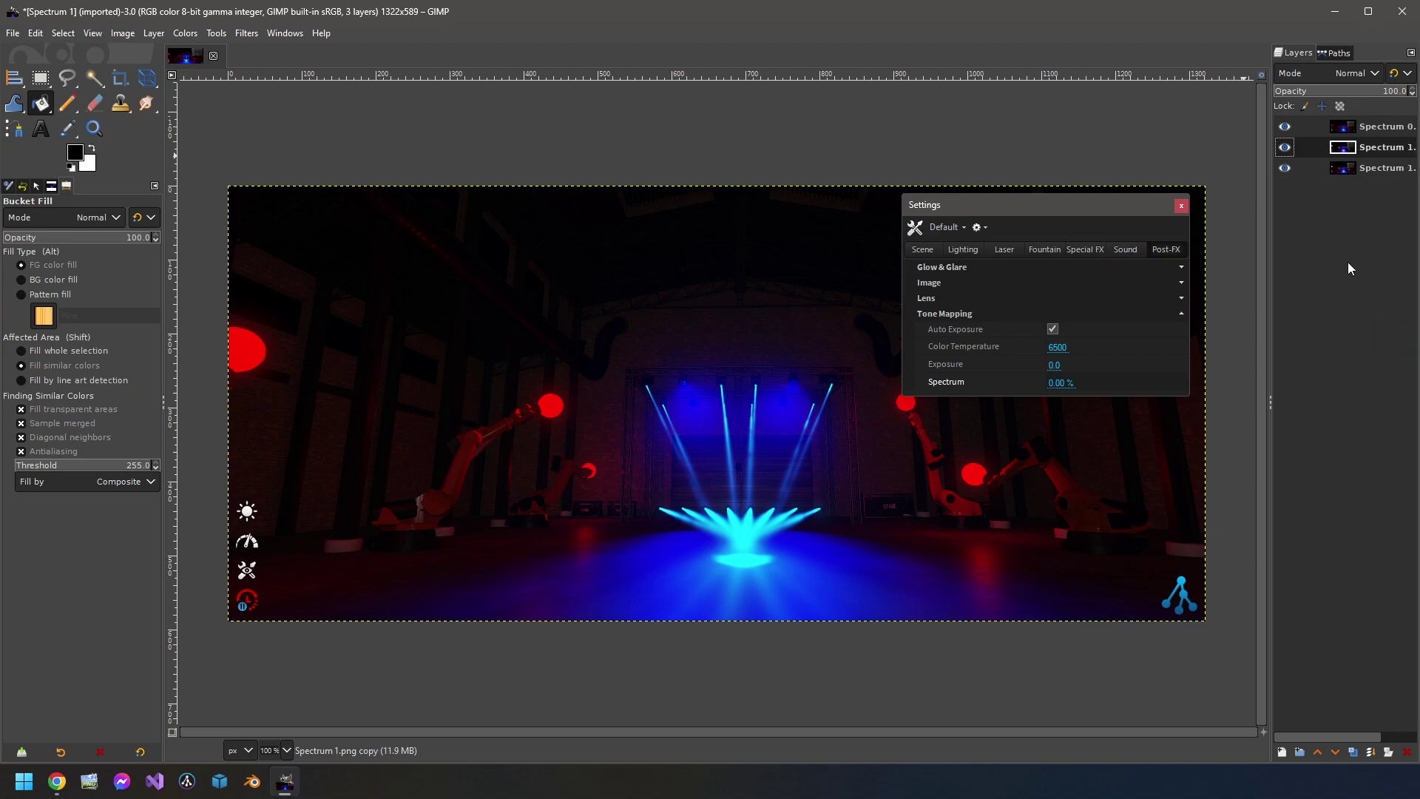
pyautogui.click(1377, 146)
pyautogui.click(1378, 163)
pyautogui.click(1370, 126)
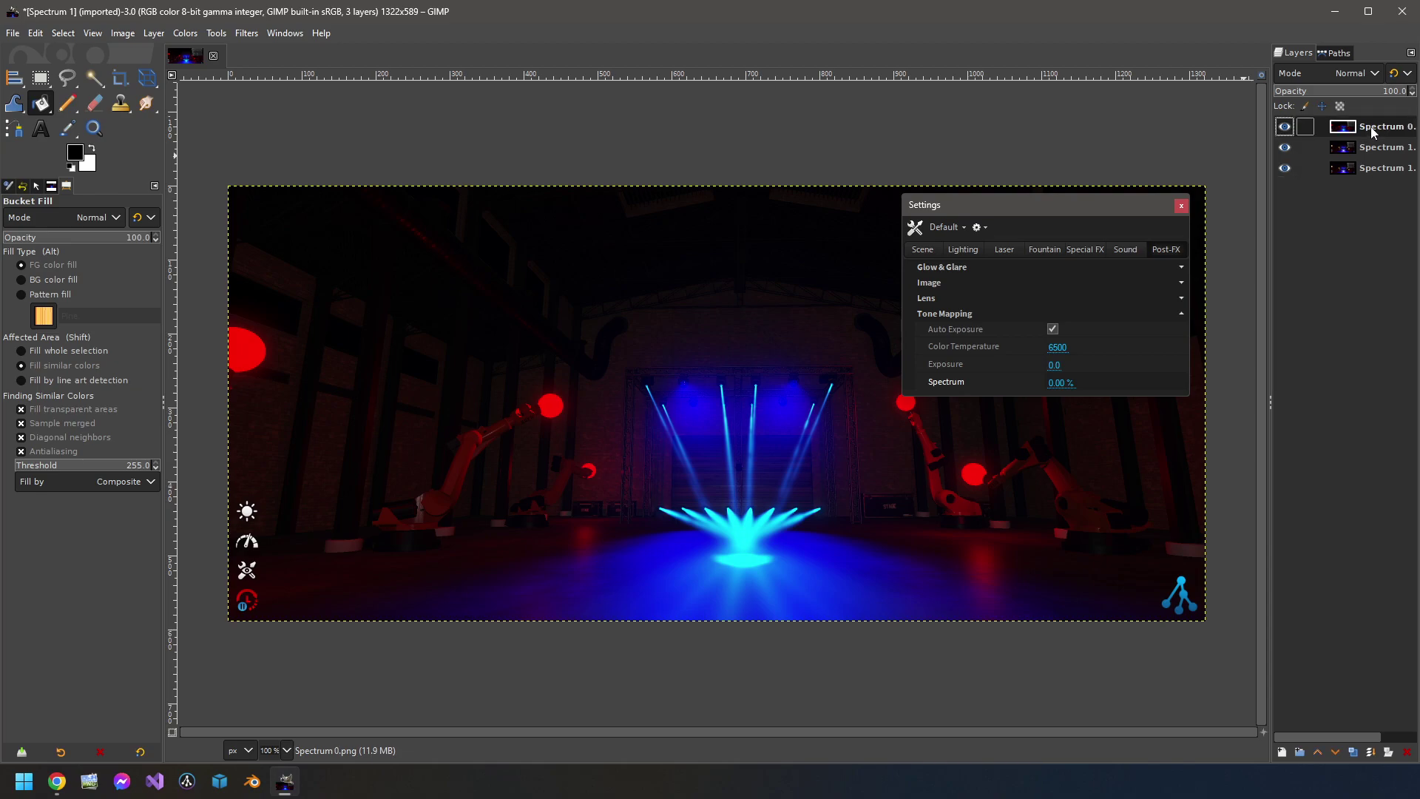
pyautogui.click(1354, 148)
pyautogui.click(1364, 166)
# Run the Animation Blend filter with 10 looped intermediate frames between the renders.
pyautogui.click(256, 35)
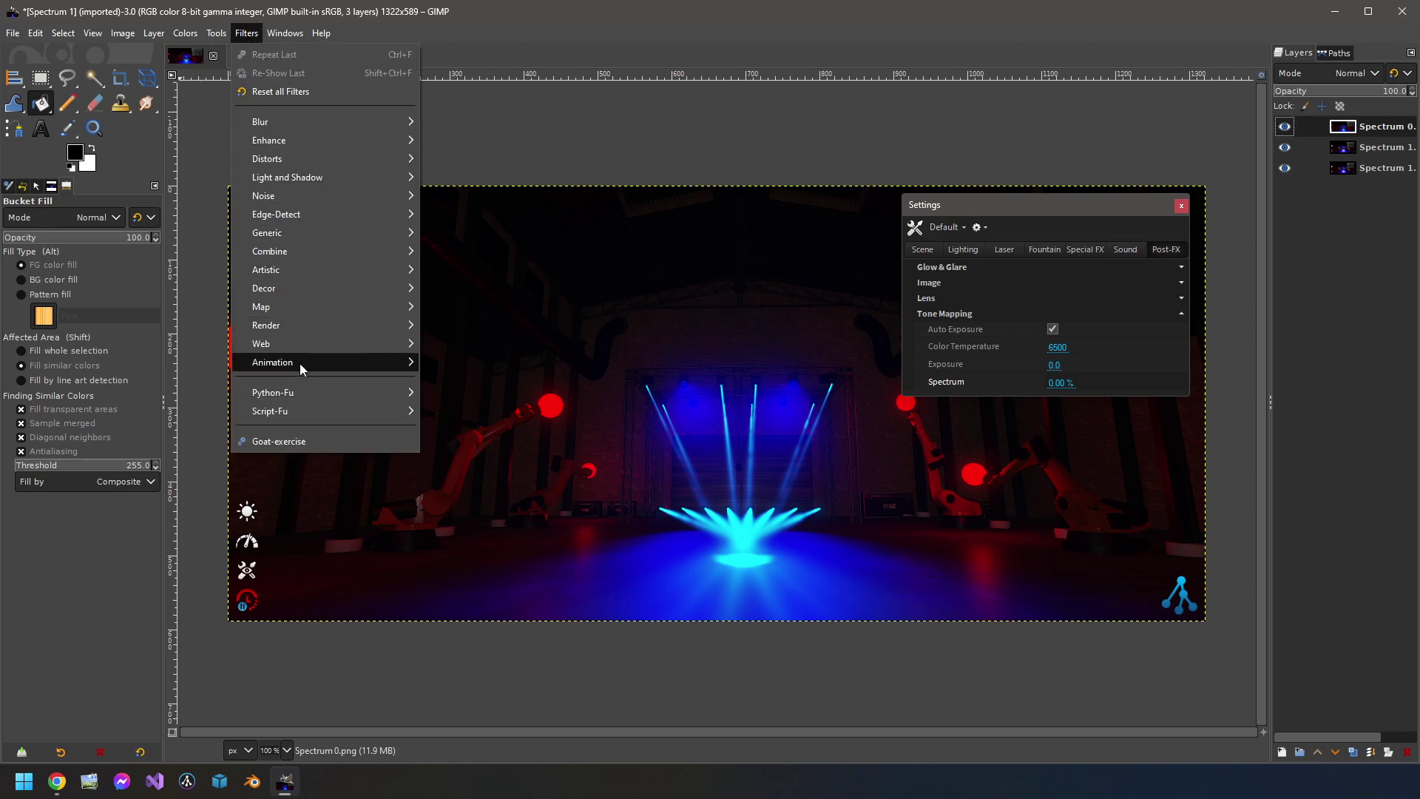
pyautogui.moveTo(299, 363)
pyautogui.click(439, 363)
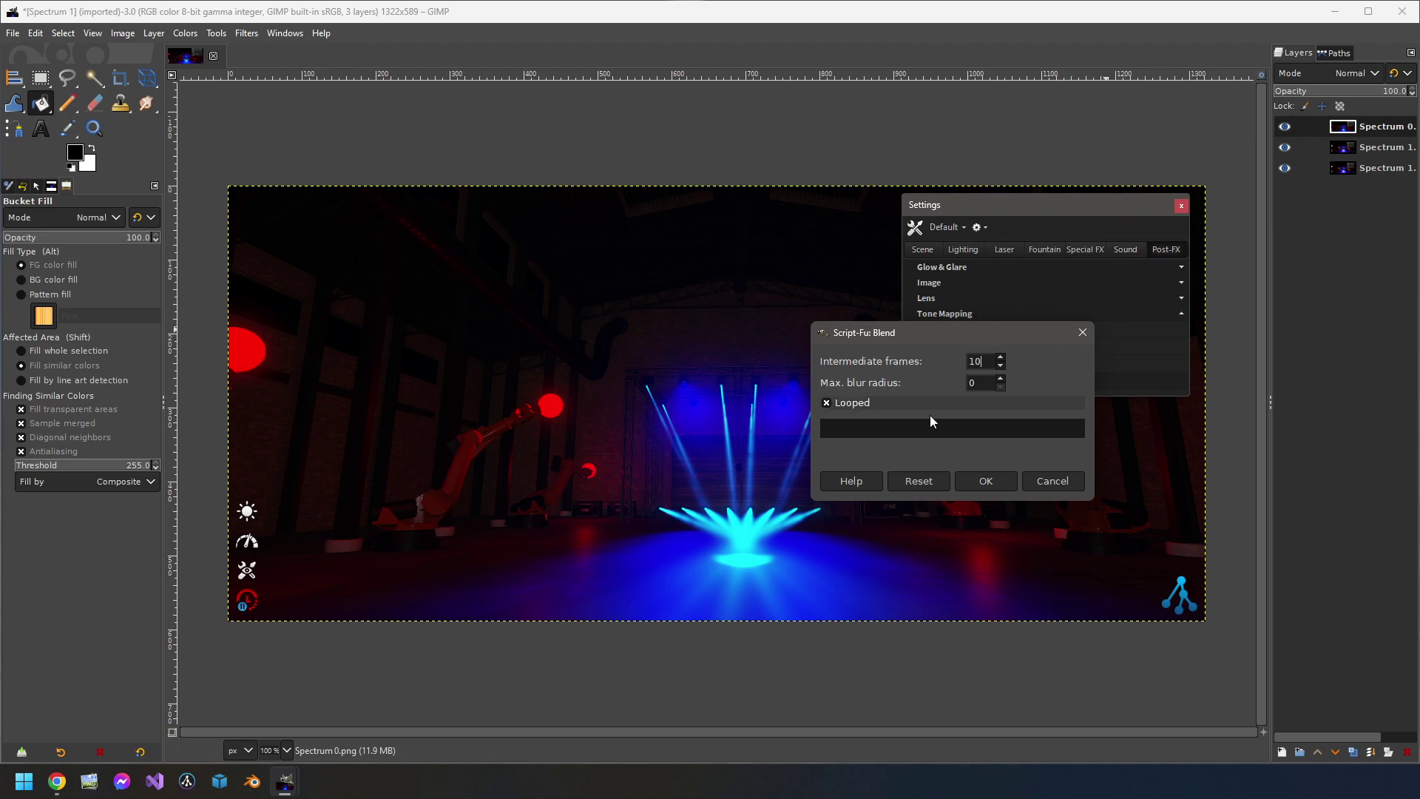
pyautogui.click(1000, 487)
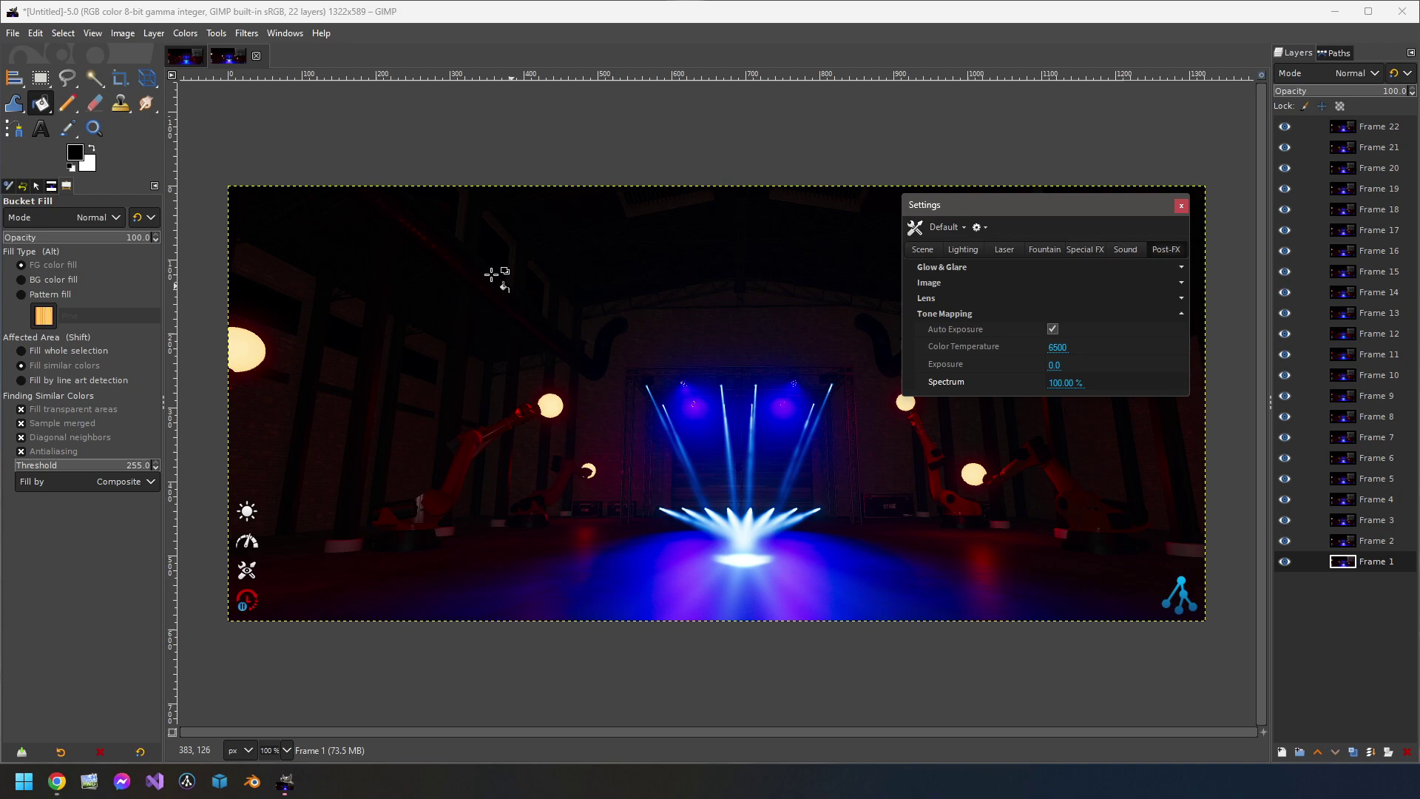
pyautogui.click(246, 34)
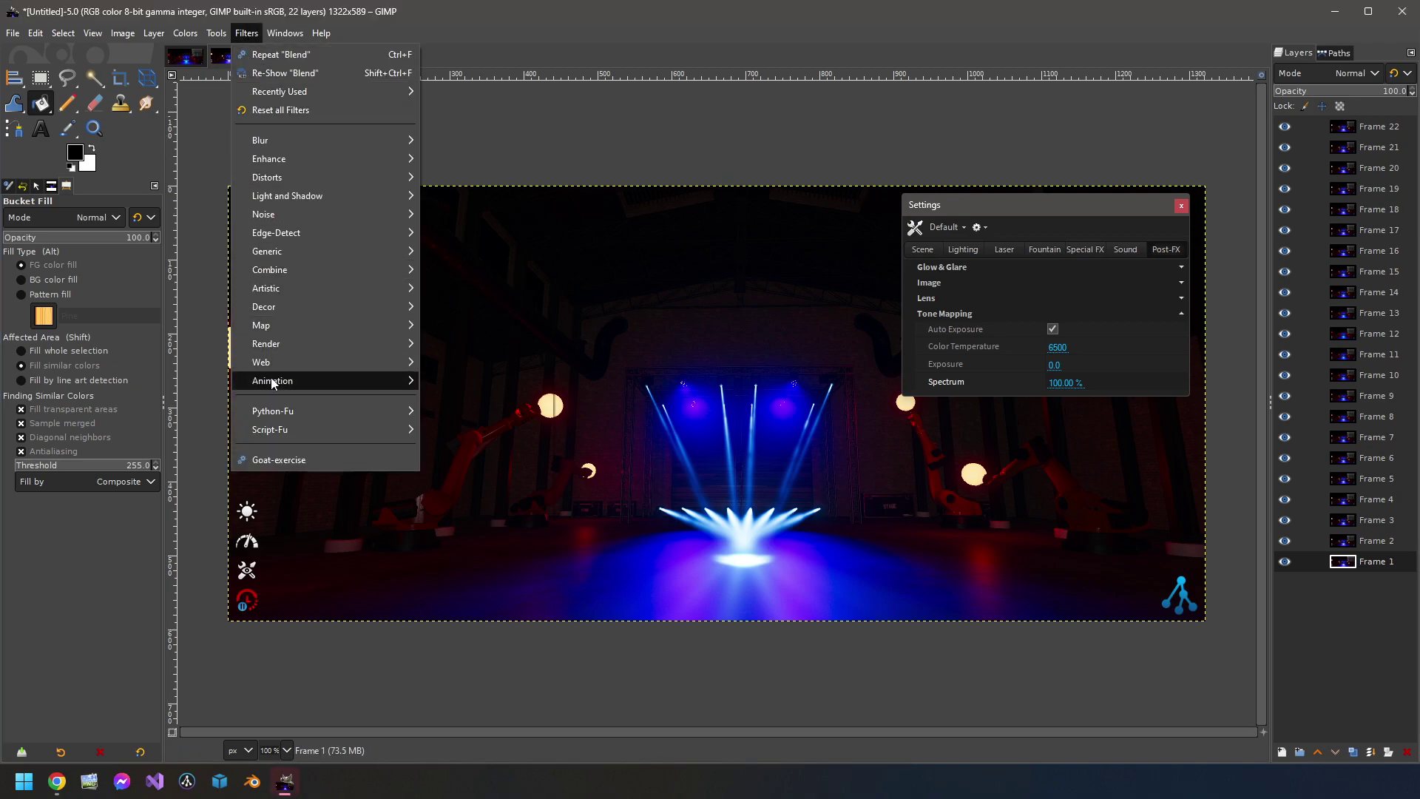
pyautogui.moveTo(362, 389)
pyautogui.click(461, 522)
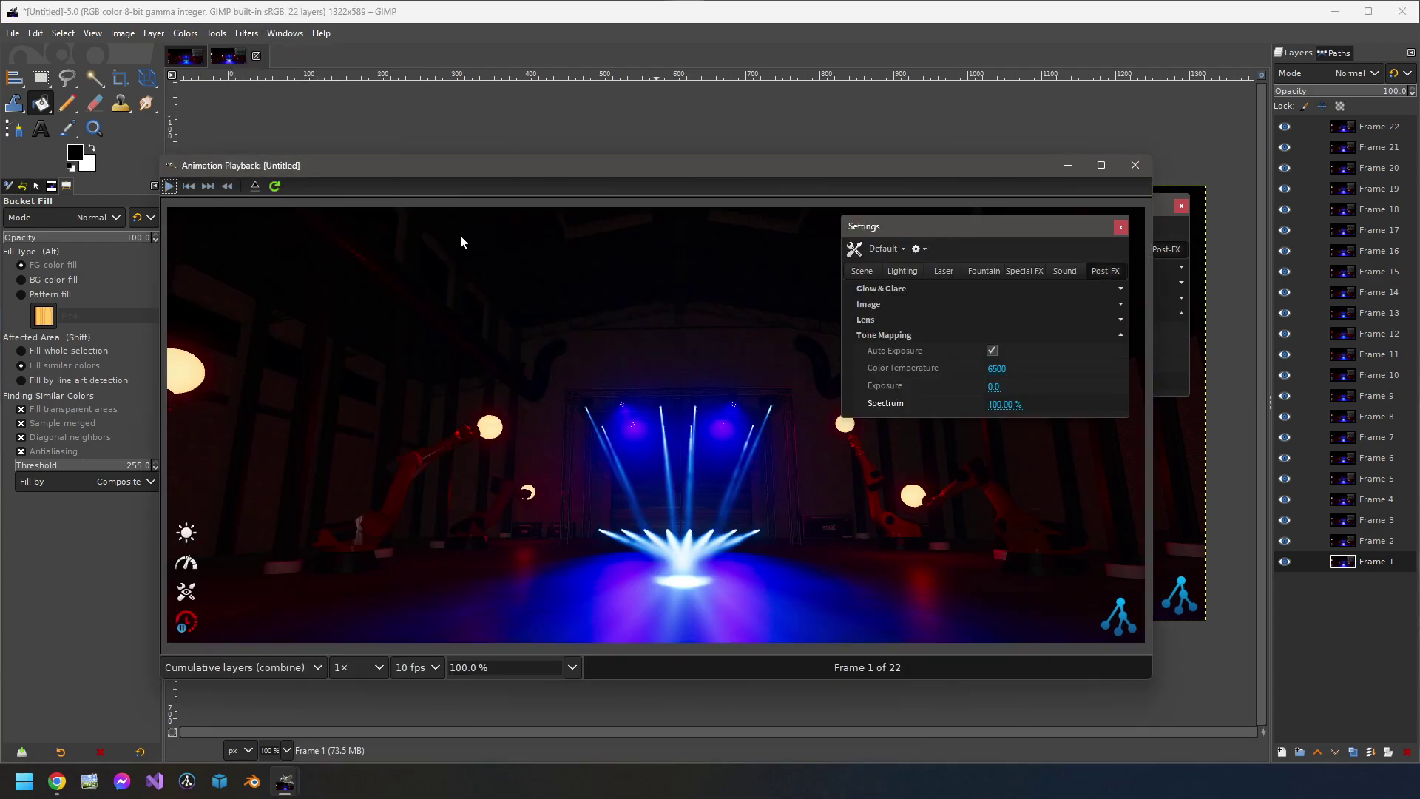
pyautogui.moveTo(586, 167); pyautogui.dragTo(667, 116)
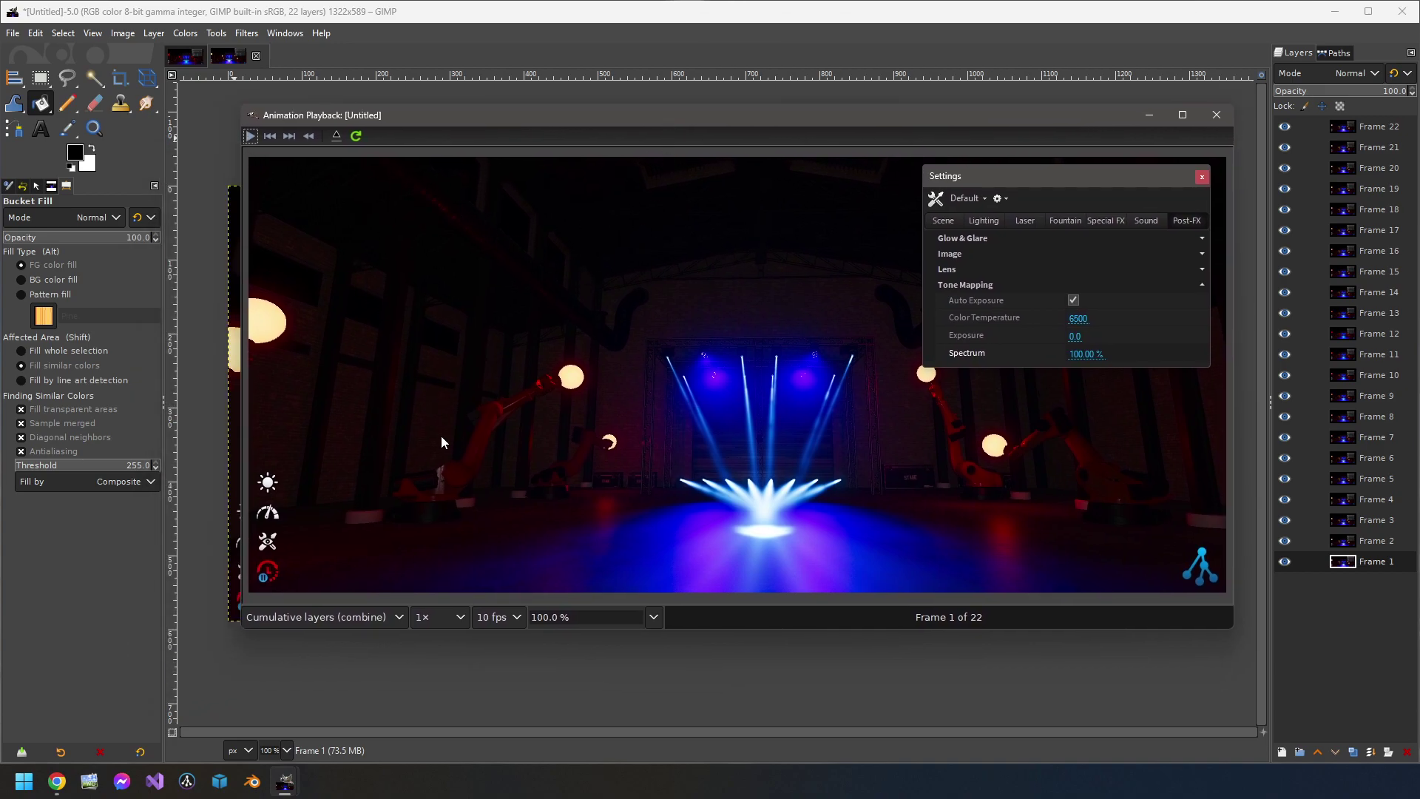
pyautogui.click(500, 617)
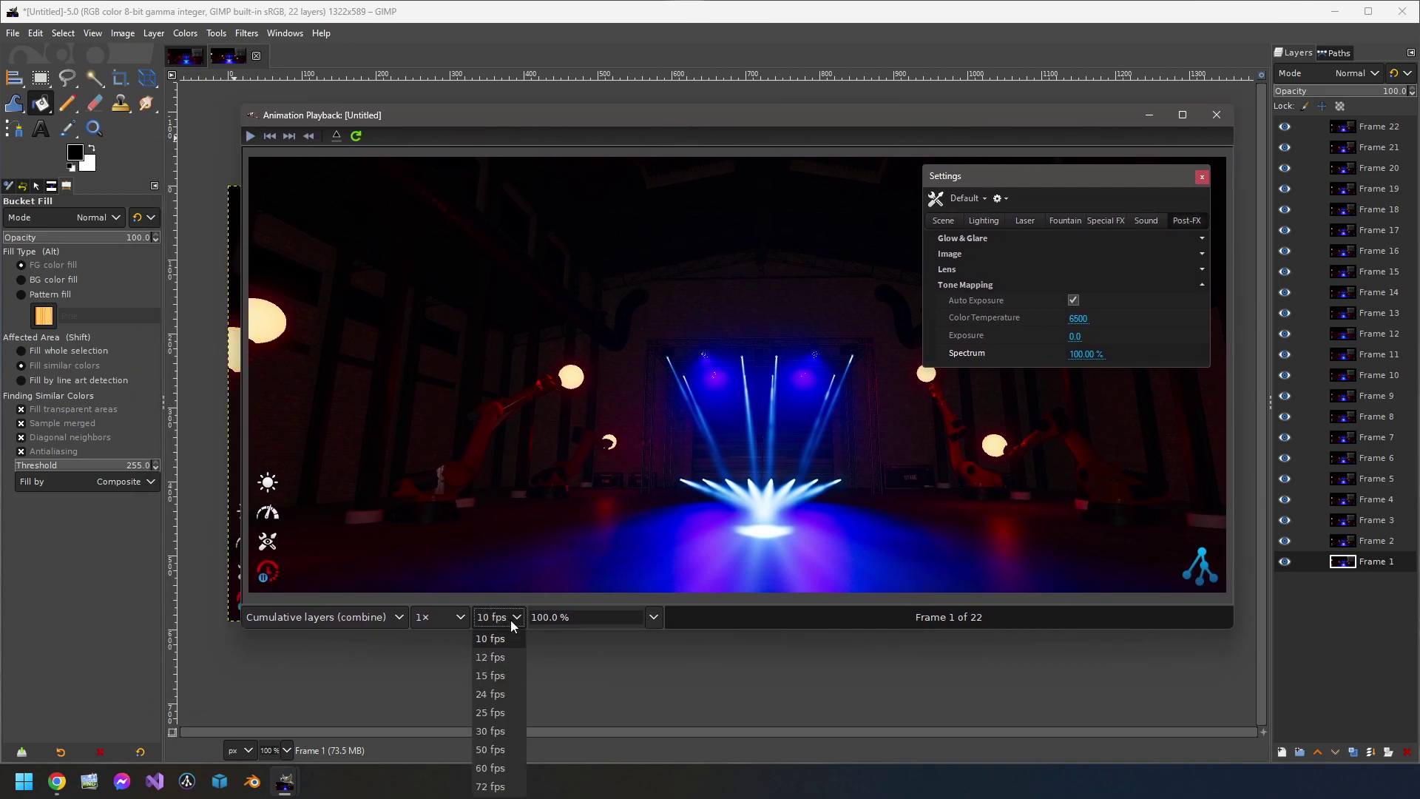
pyautogui.click(496, 704)
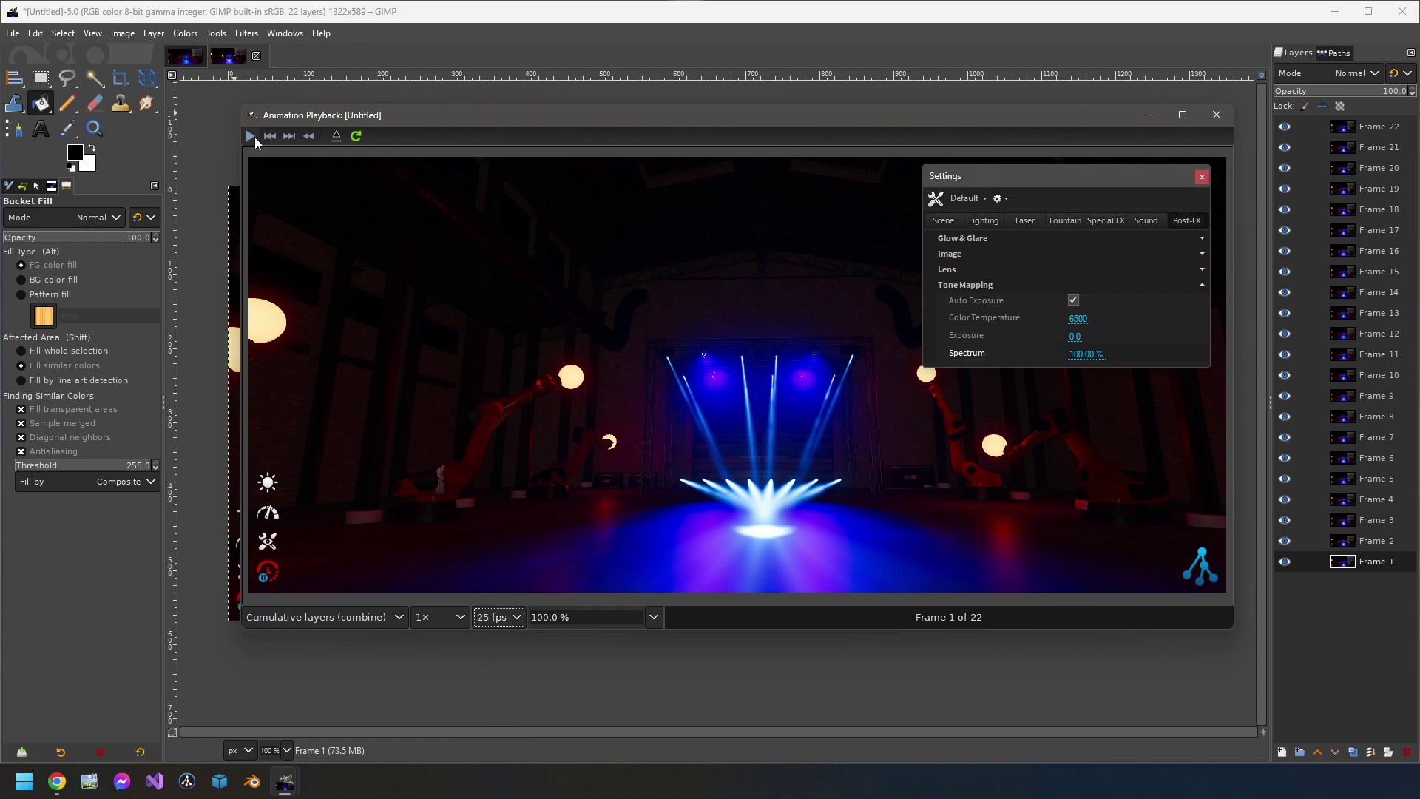
pyautogui.click(253, 137)
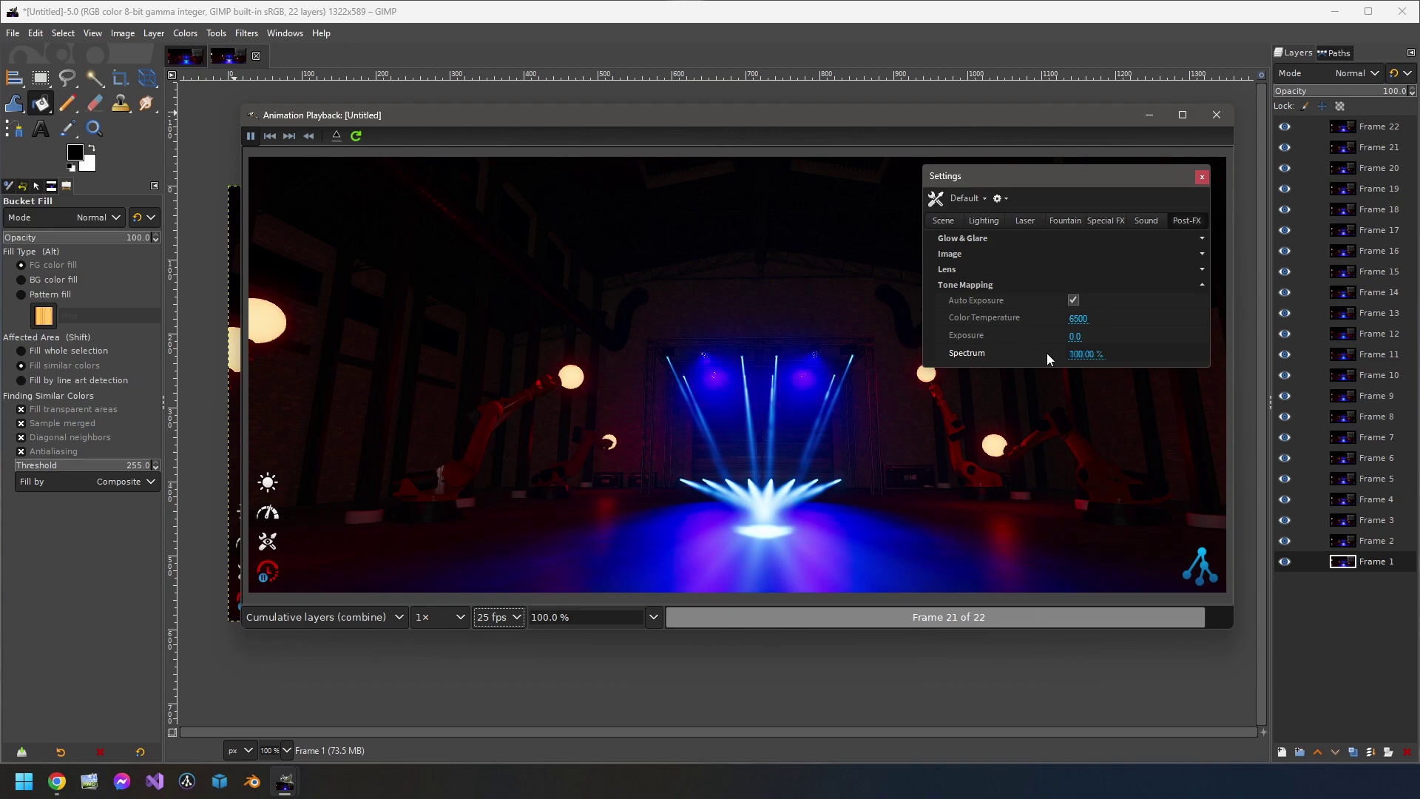
pyautogui.click(1217, 115)
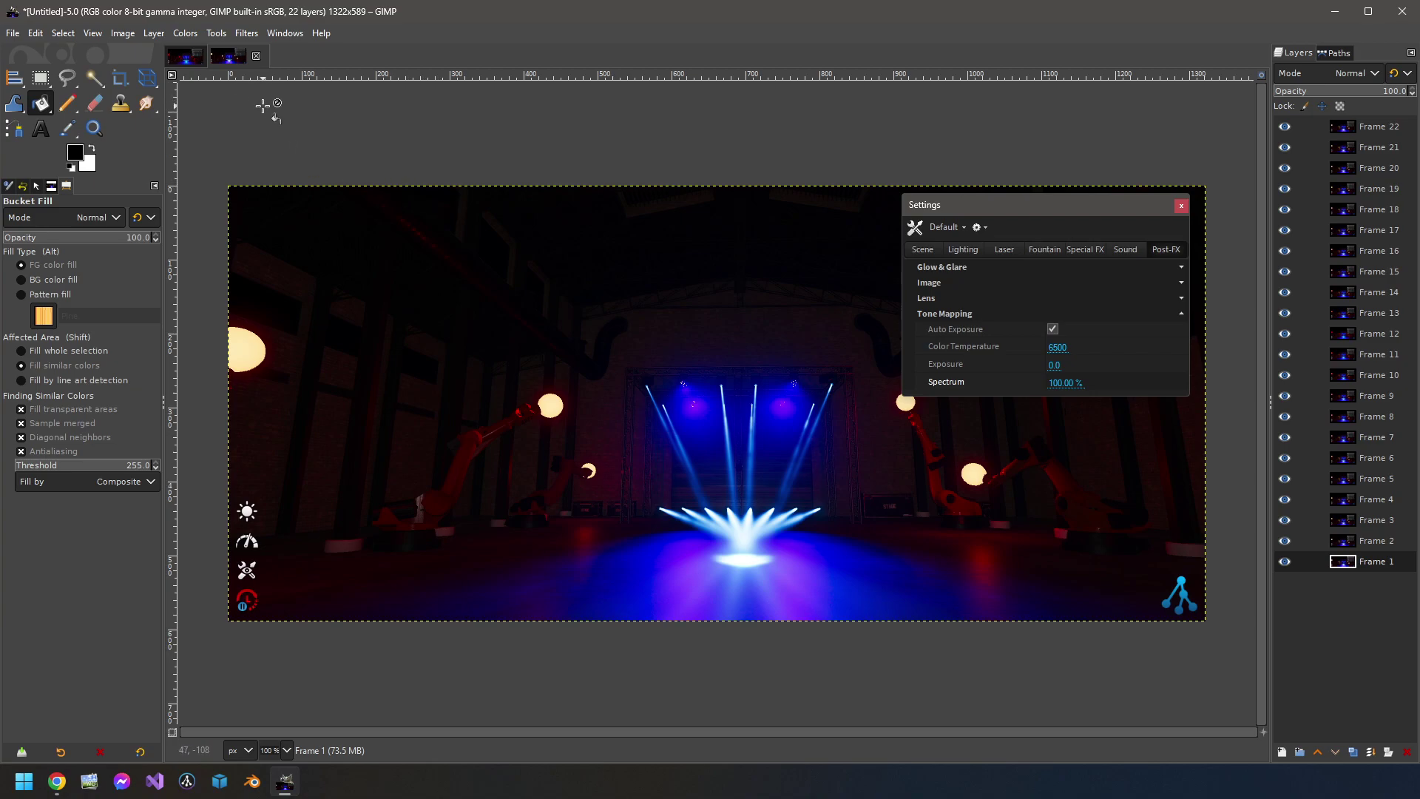
# Apply Optimize (Difference) to the 22-frame blend animation.
pyautogui.click(247, 34)
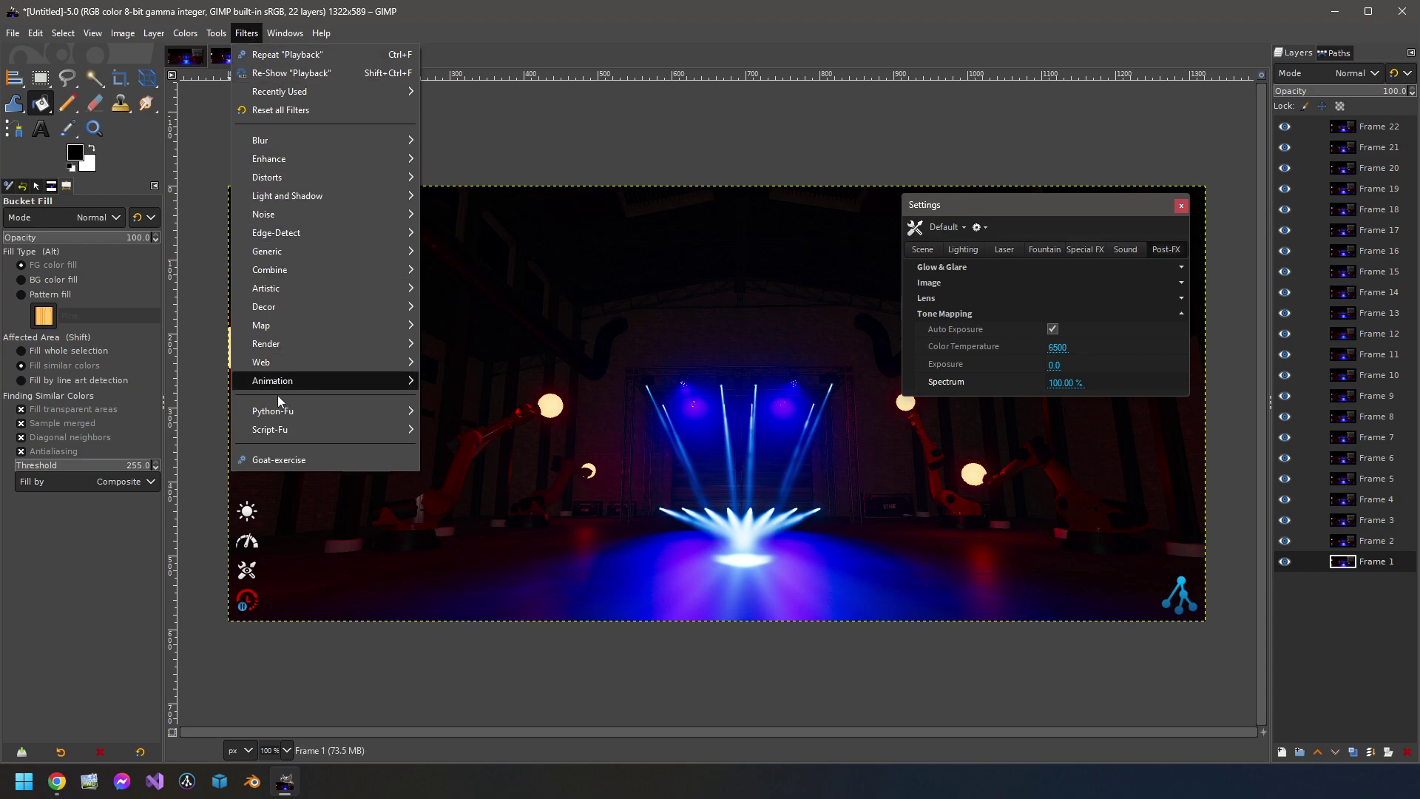
pyautogui.moveTo(278, 385)
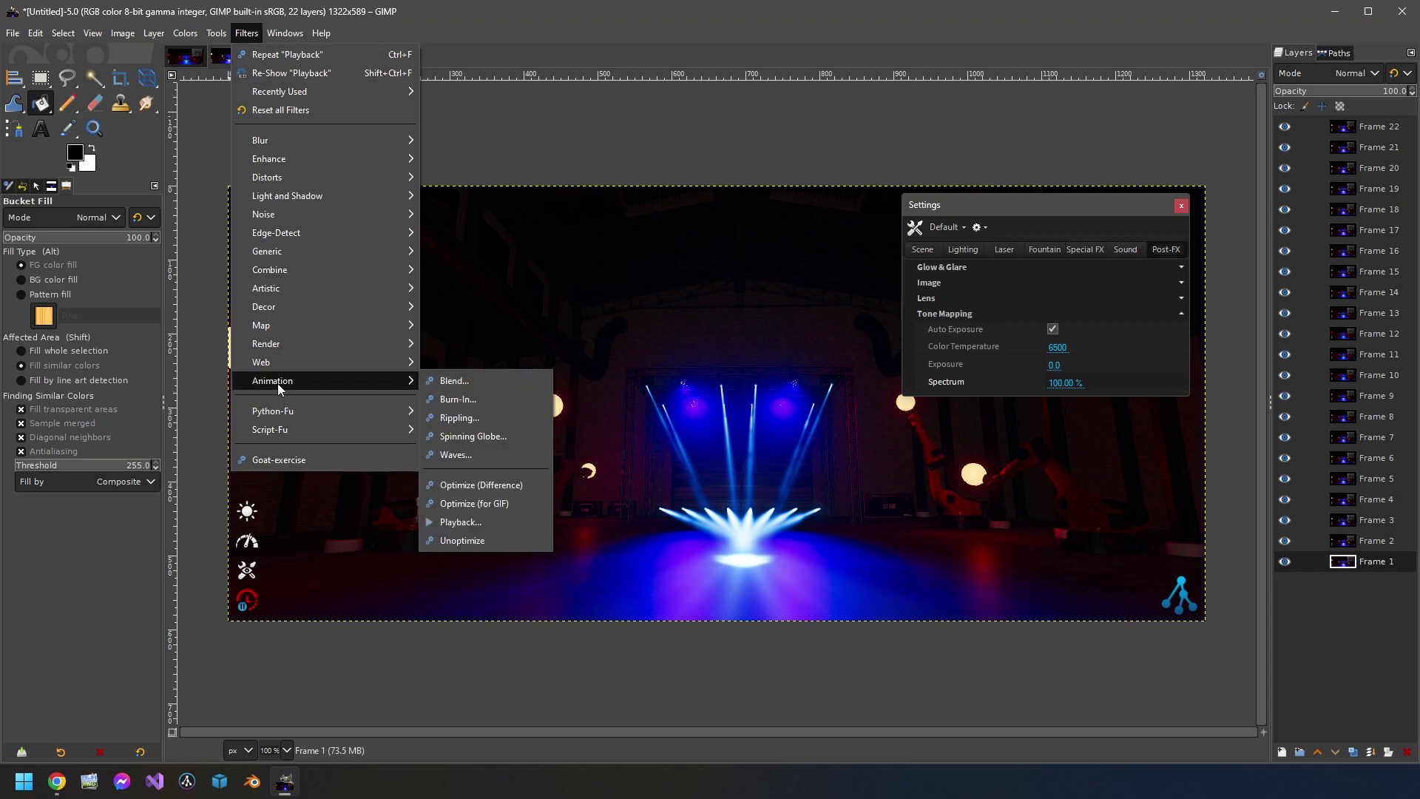
pyautogui.click(506, 486)
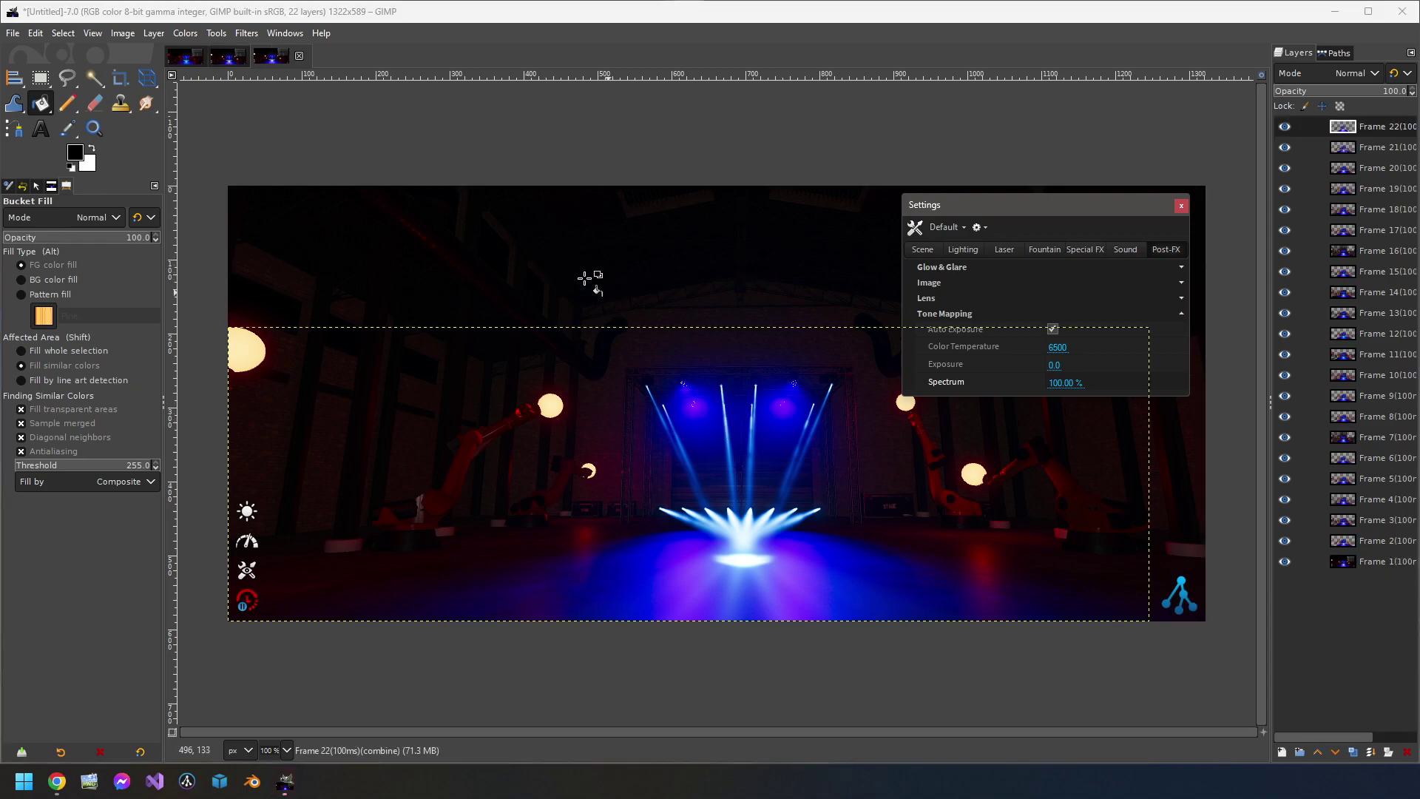
# Play the optimized 22-frame animation in the Animation Playback preview.
pyautogui.click(247, 34)
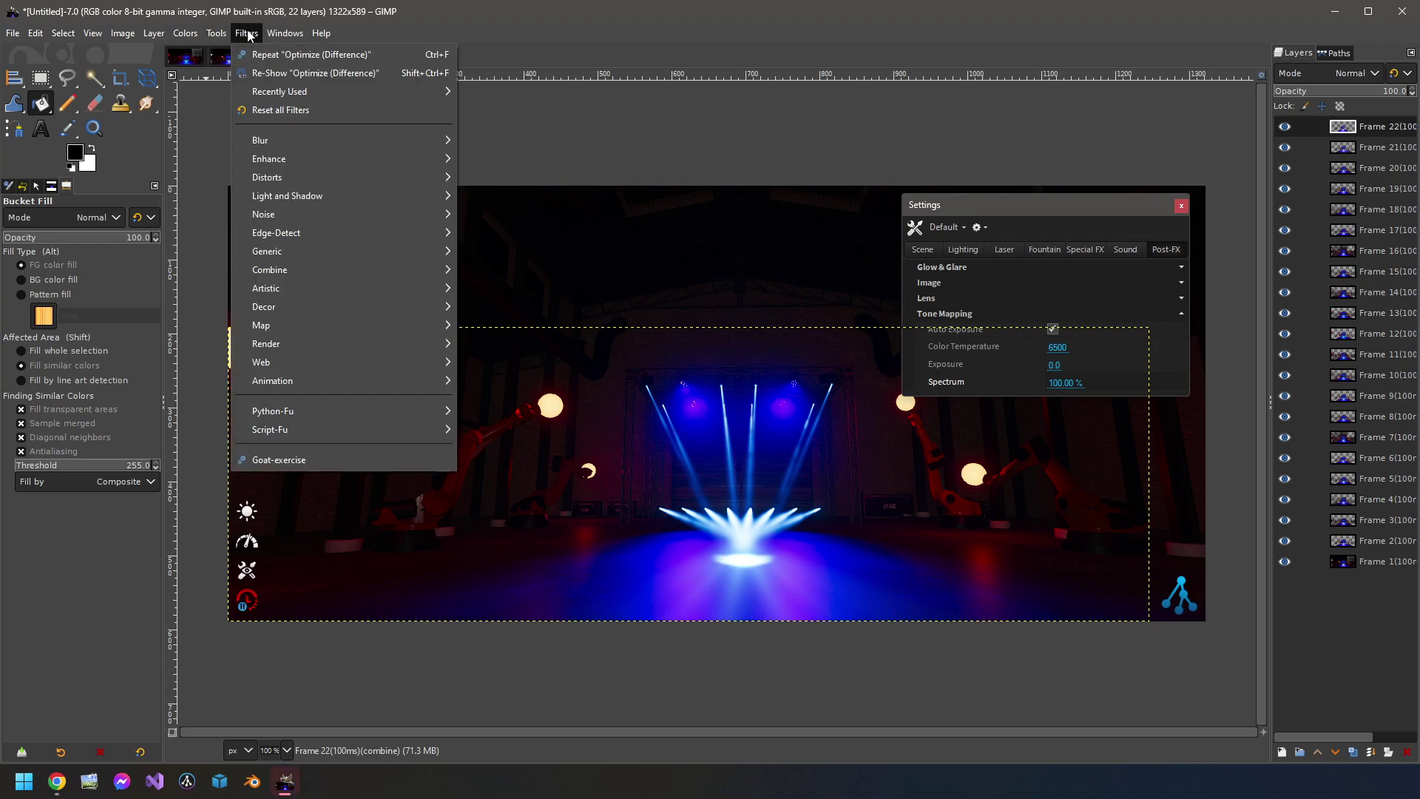
pyautogui.moveTo(339, 380)
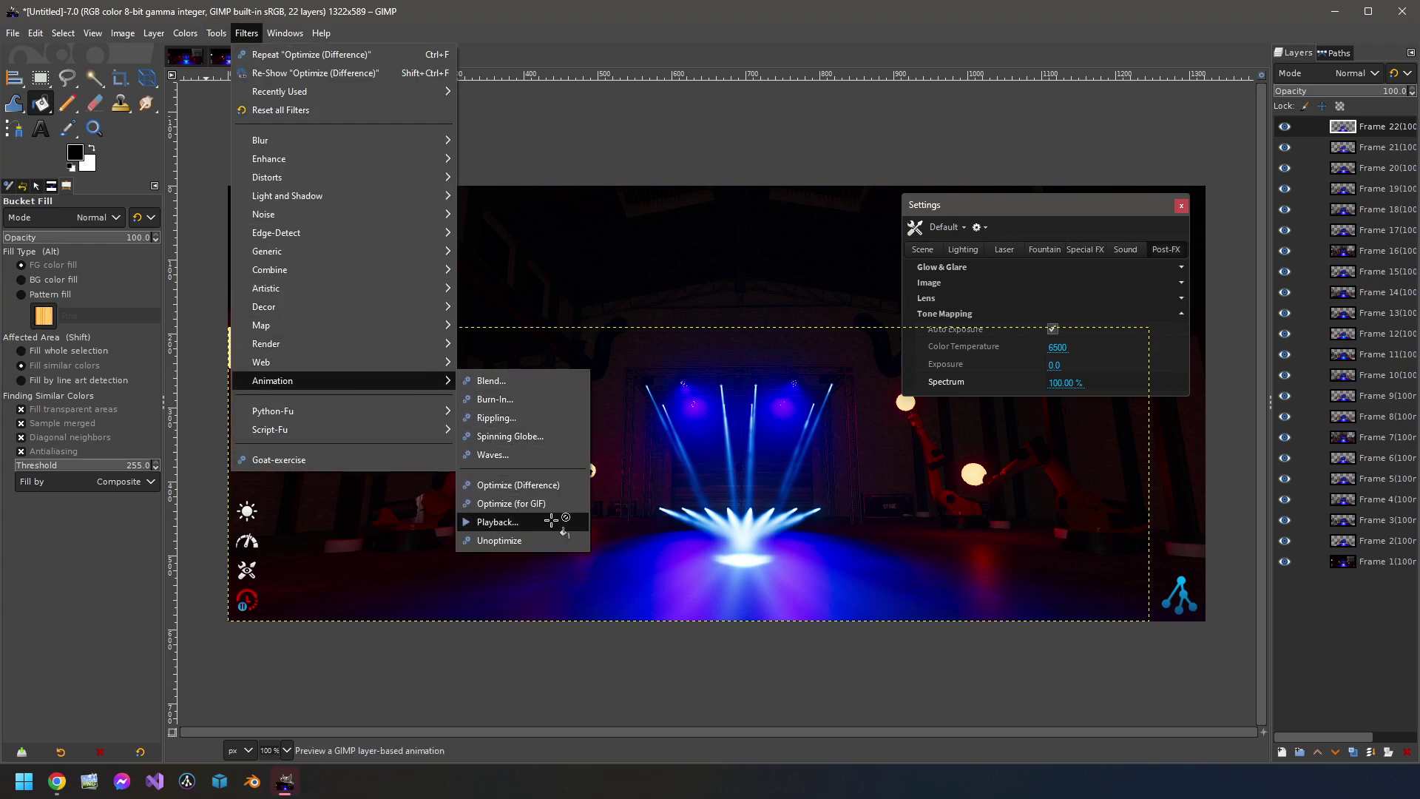
pyautogui.click(511, 523)
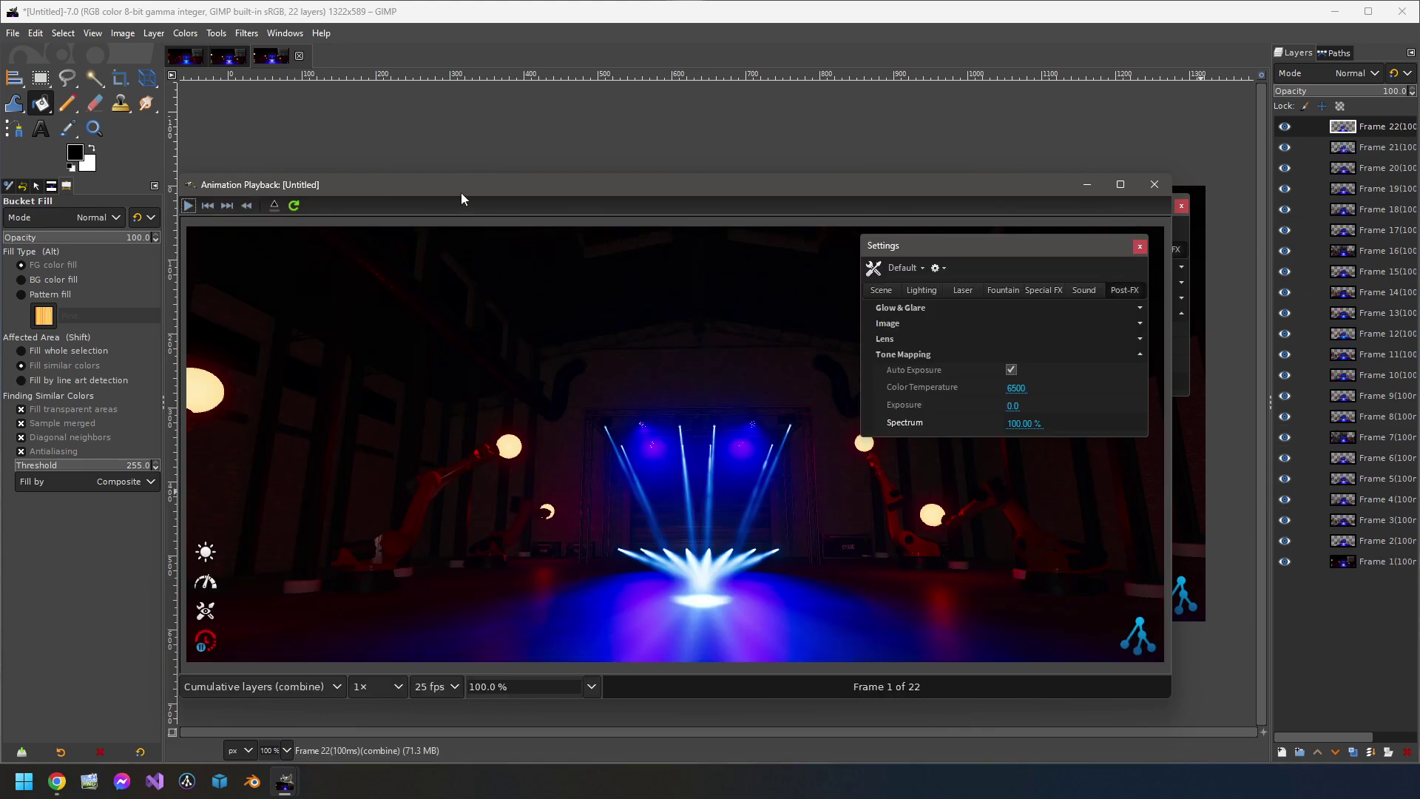
pyautogui.click(189, 206)
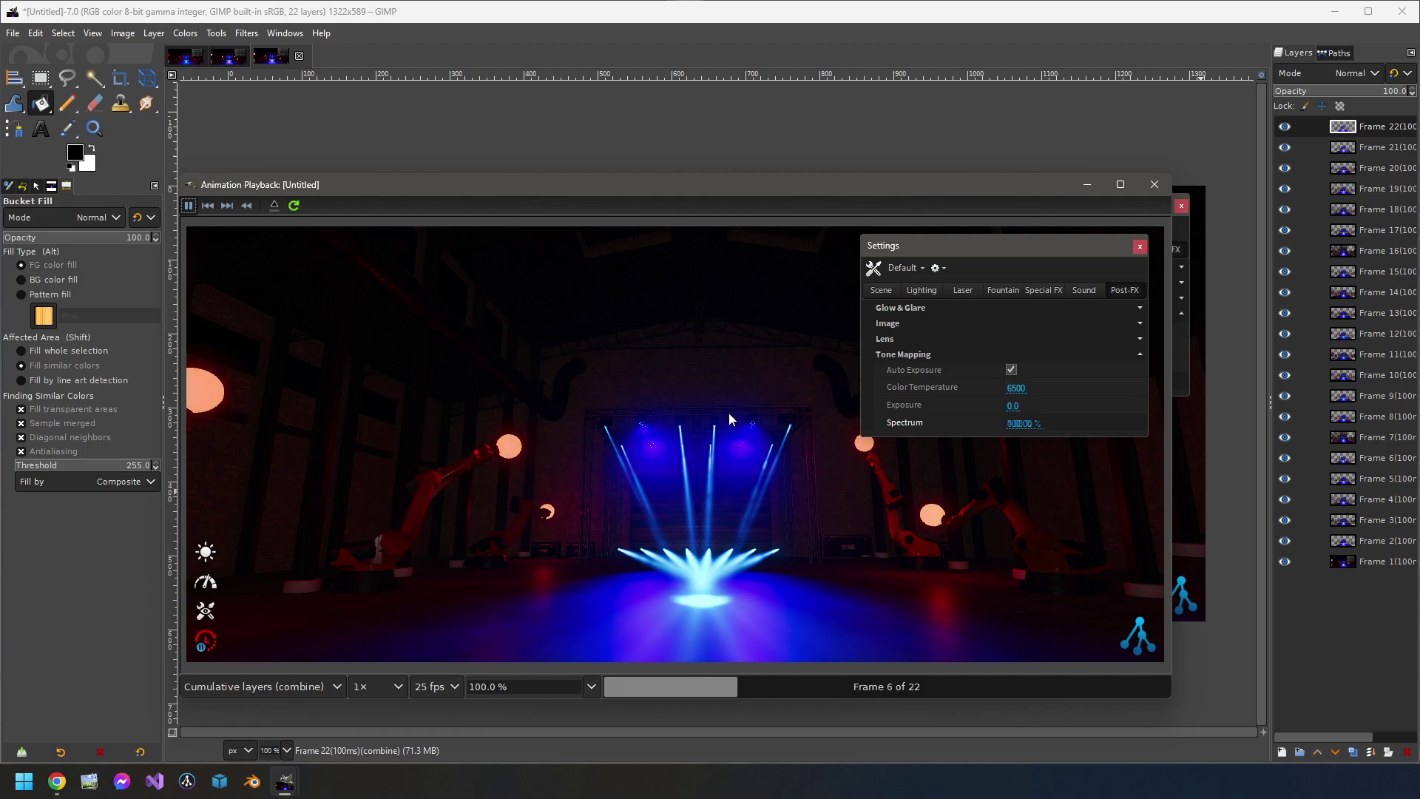
# Close the playback preview and start an Export As of the image.
pyautogui.click(1153, 184)
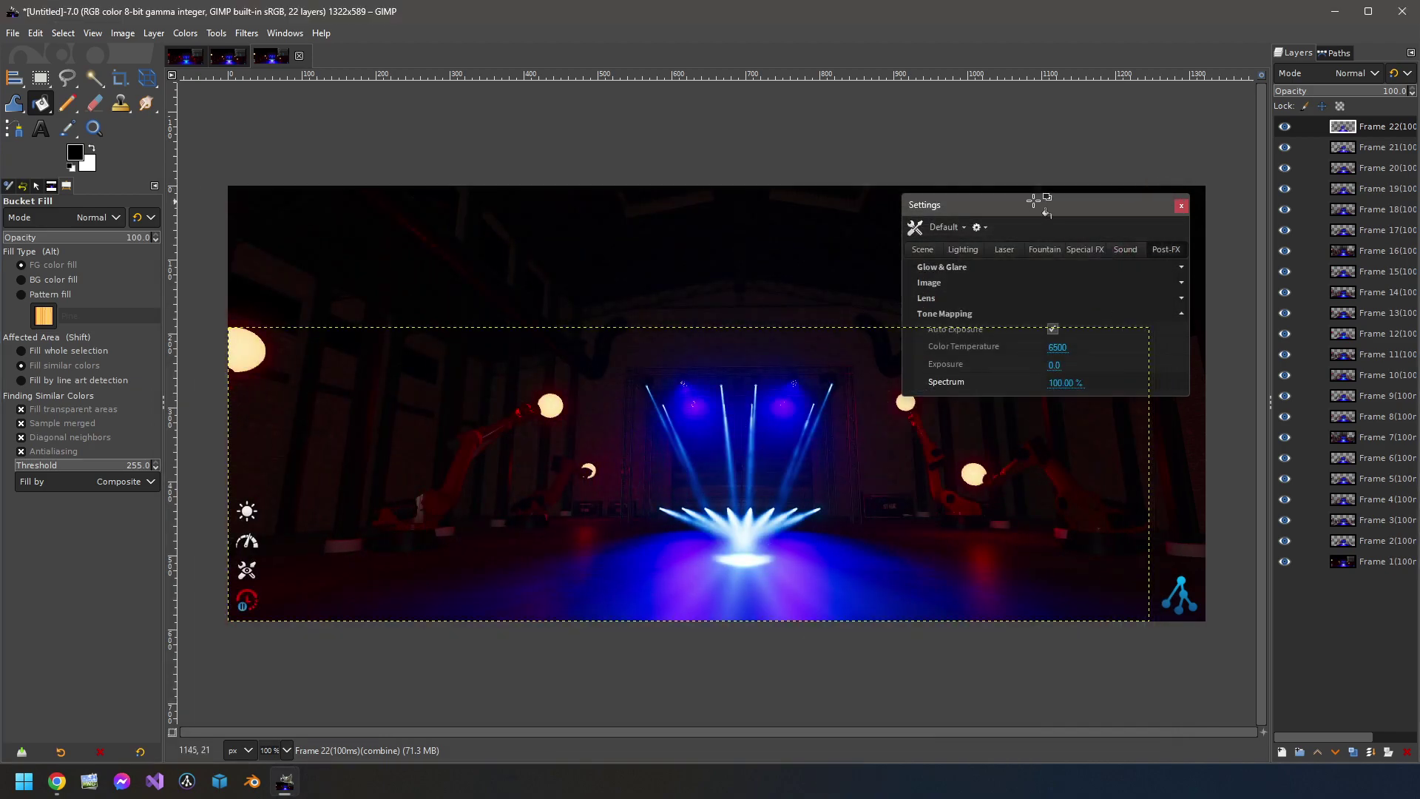
pyautogui.click(13, 34)
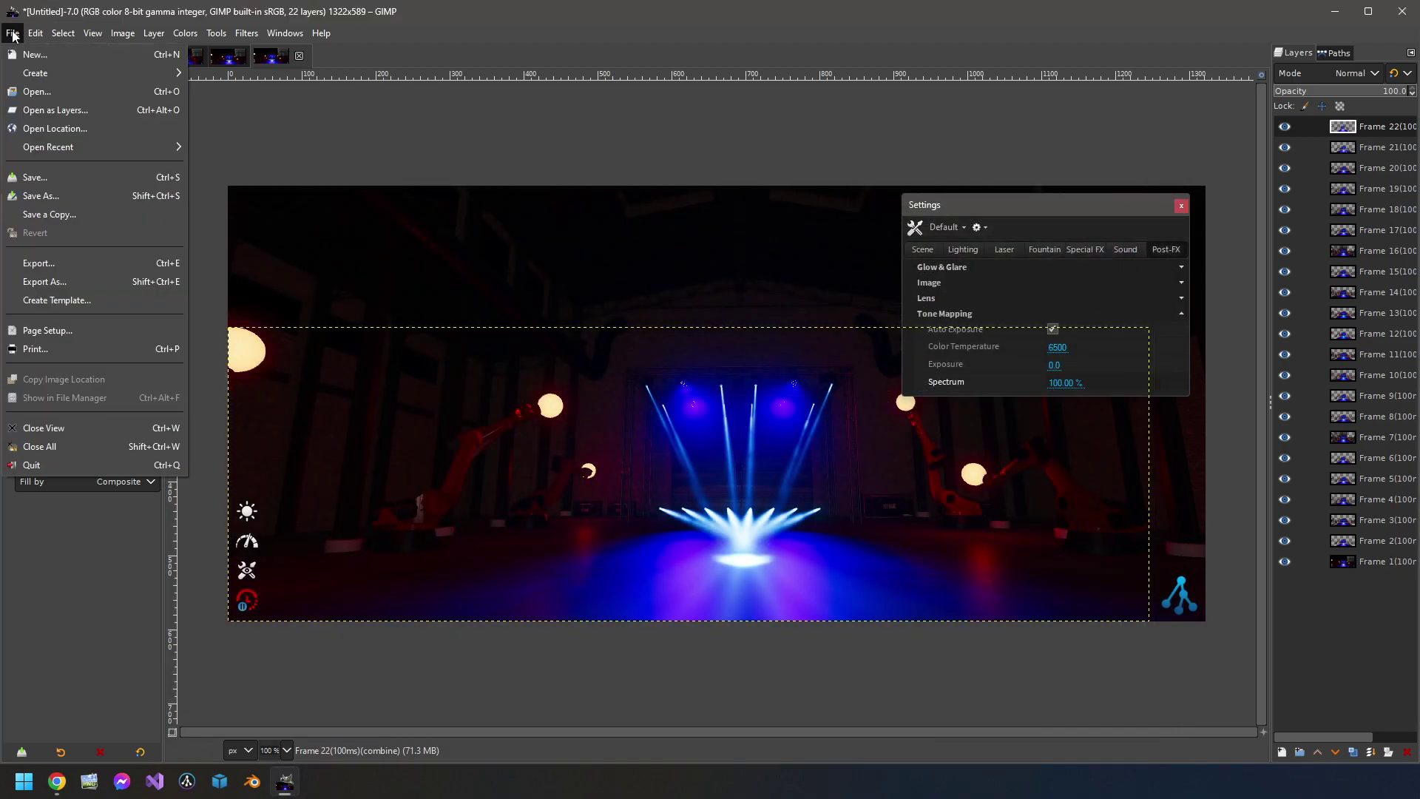
pyautogui.click(45, 282)
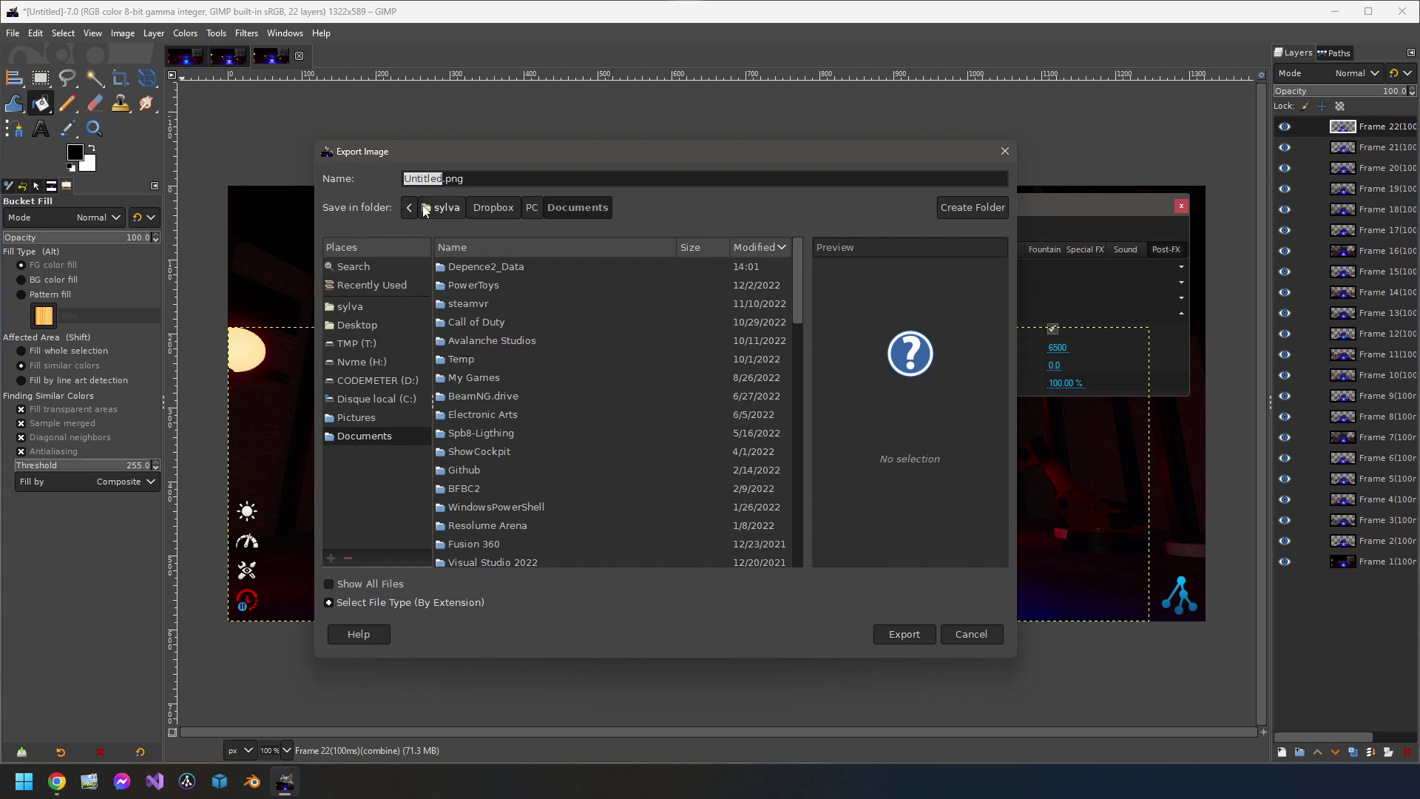
# Export to Spectrum-Animation.webp in T:\Temp\Capture, overwriting the existing file.
pyautogui.click(366, 398)
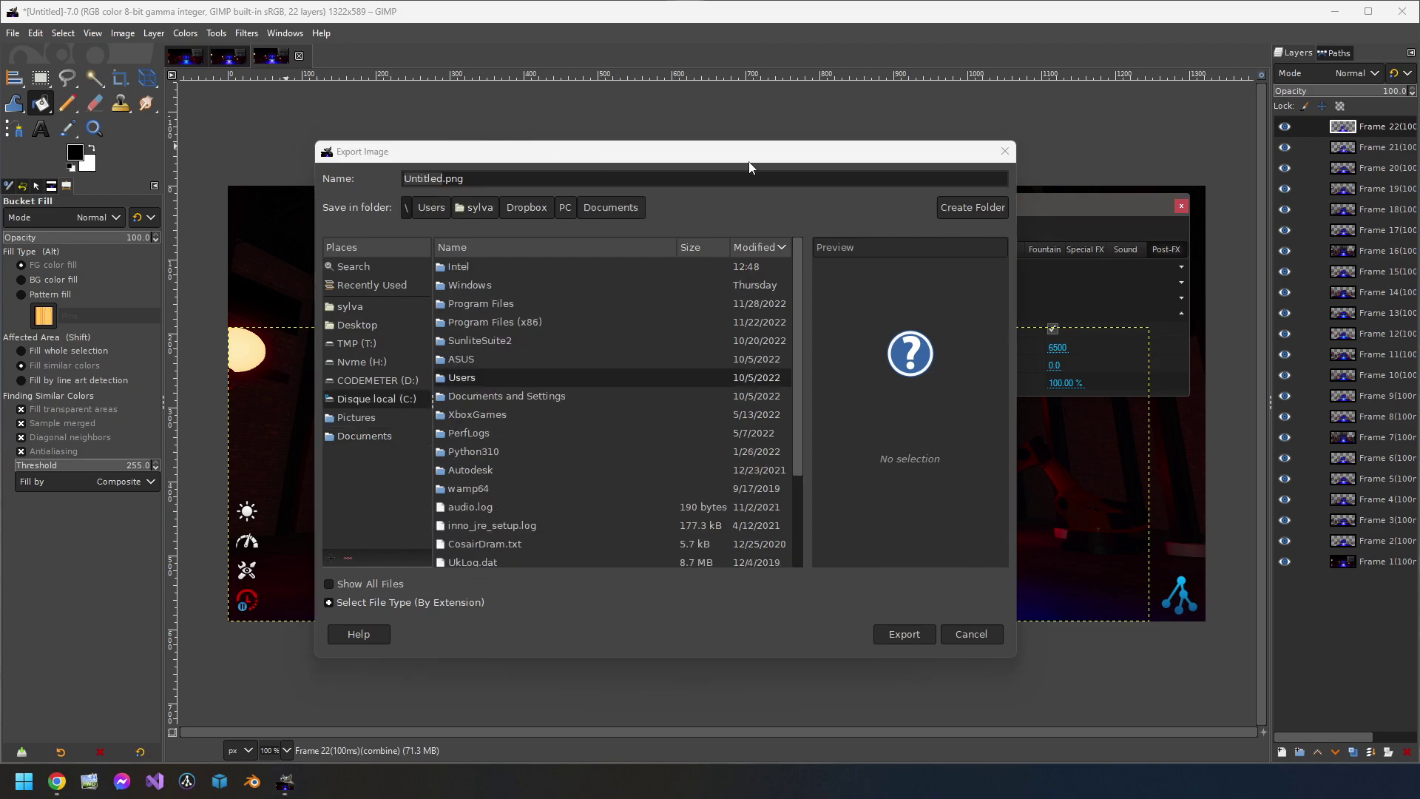
pyautogui.hotkey('ctrl', 'v')
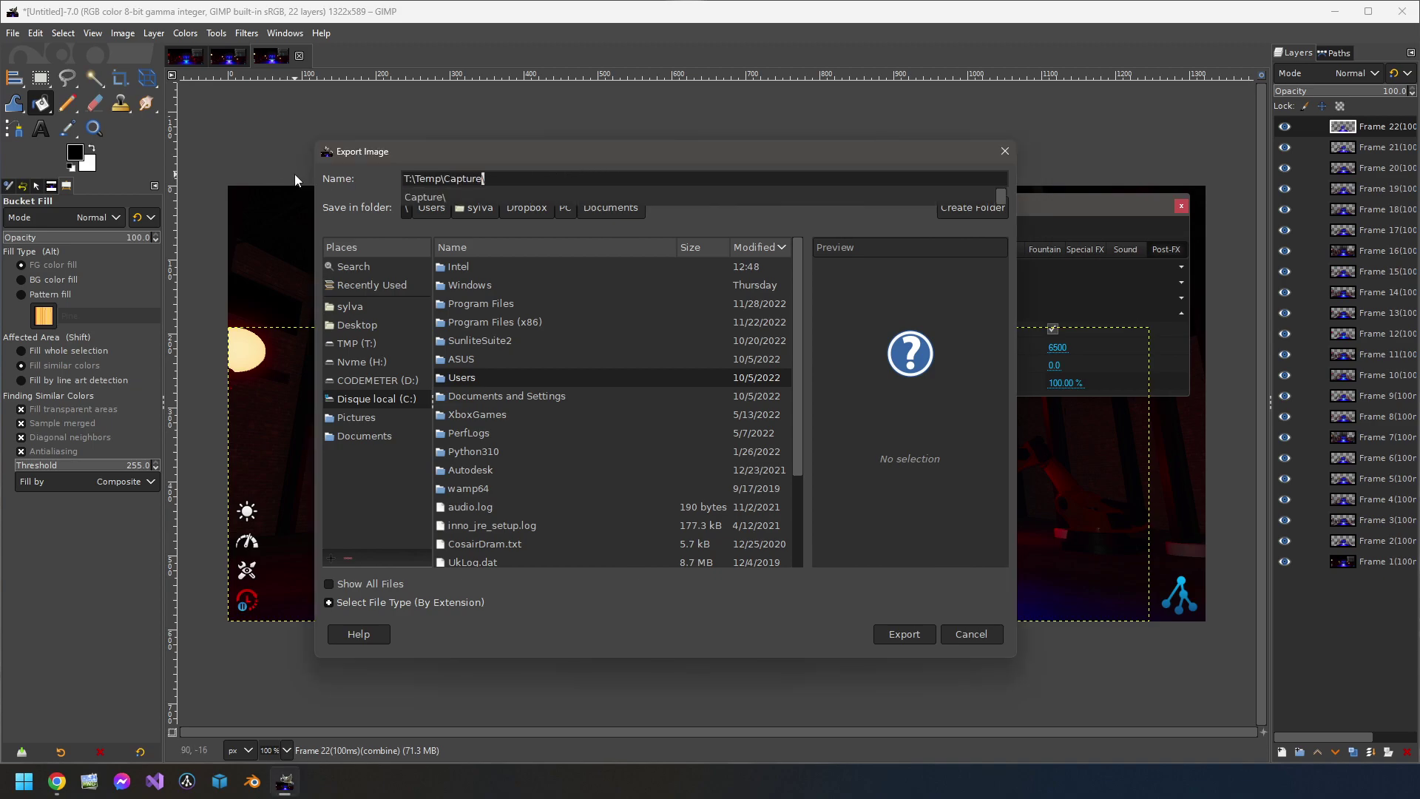
pyautogui.press('Return')
pyautogui.click(548, 275)
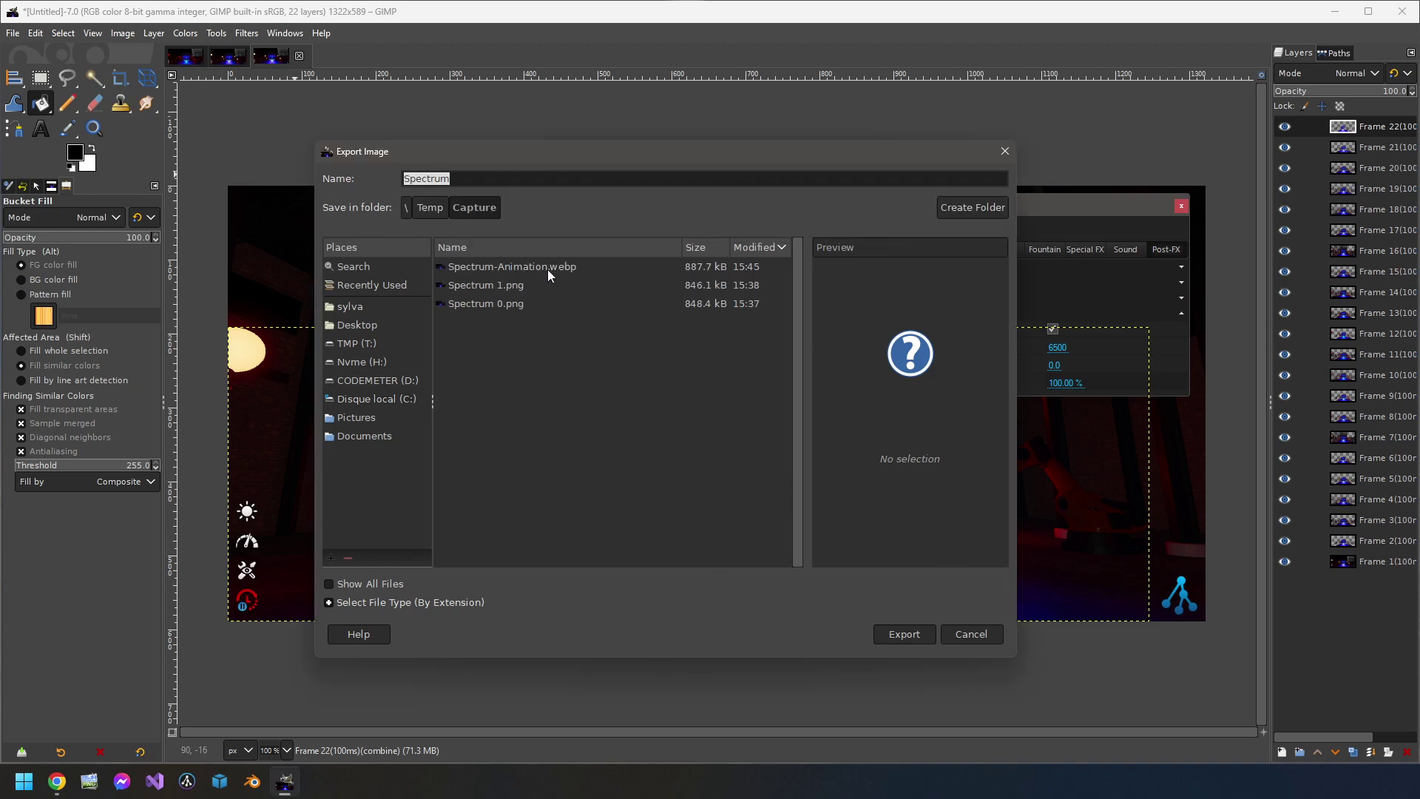
pyautogui.click(543, 266)
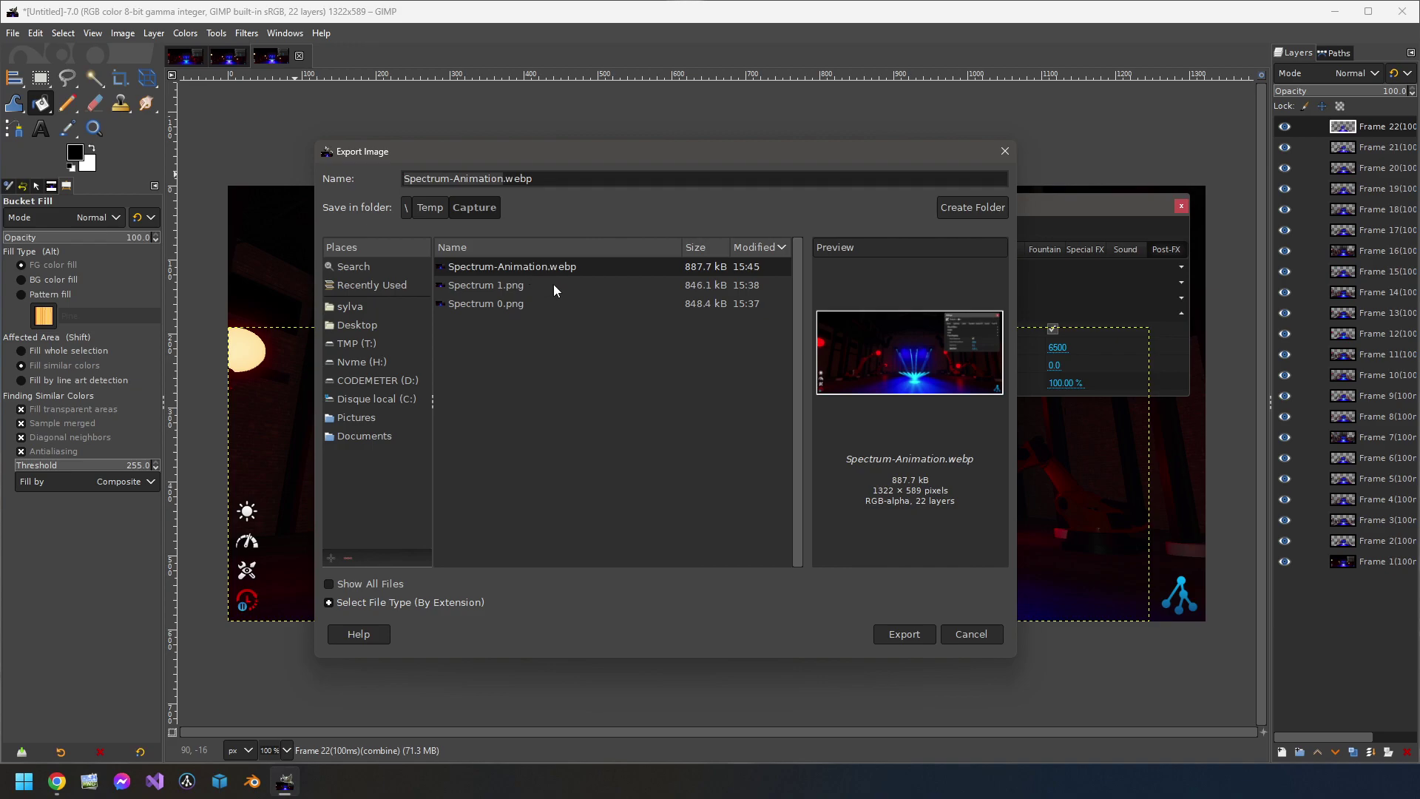
pyautogui.press('End')
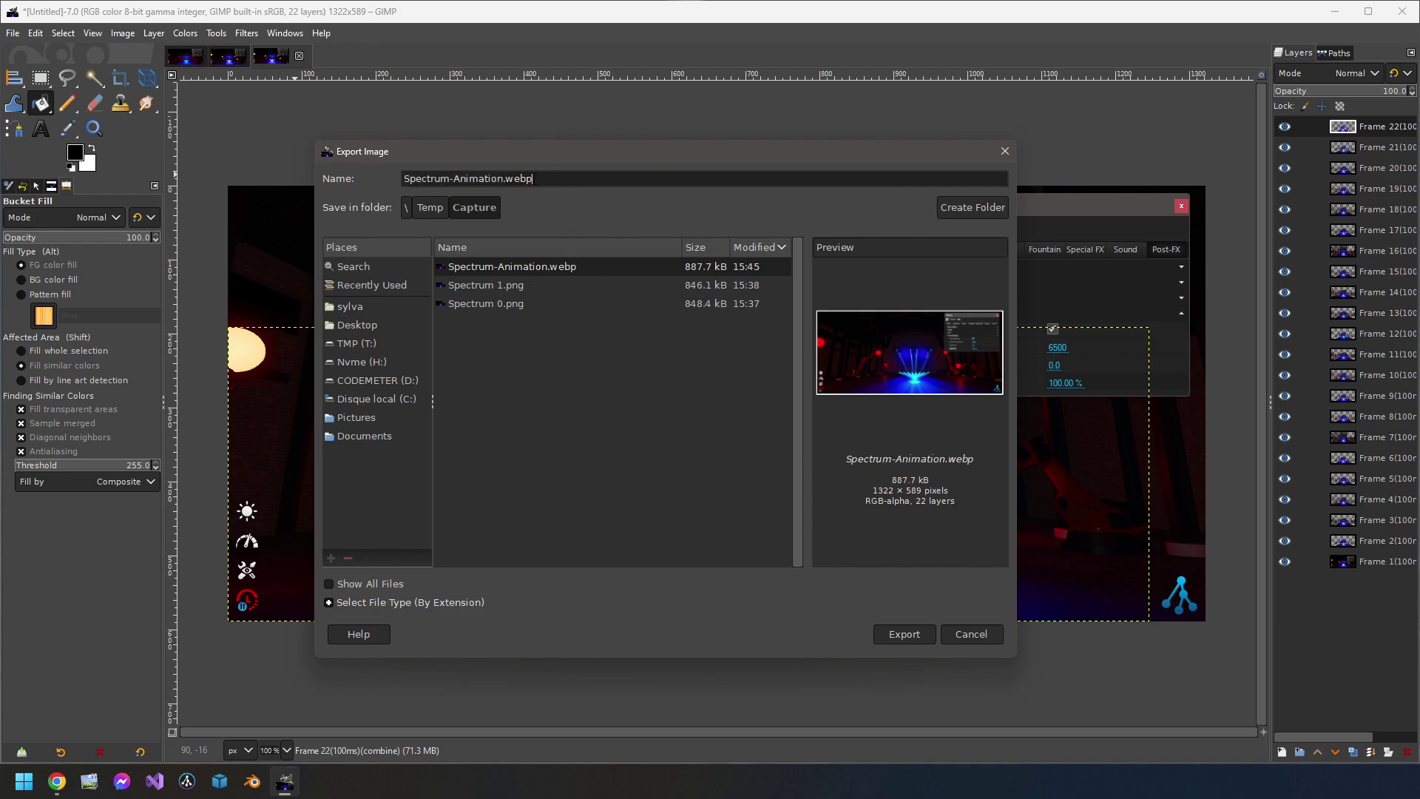
pyautogui.moveTo(507, 179); pyautogui.dragTo(539, 176)
pyautogui.click(914, 632)
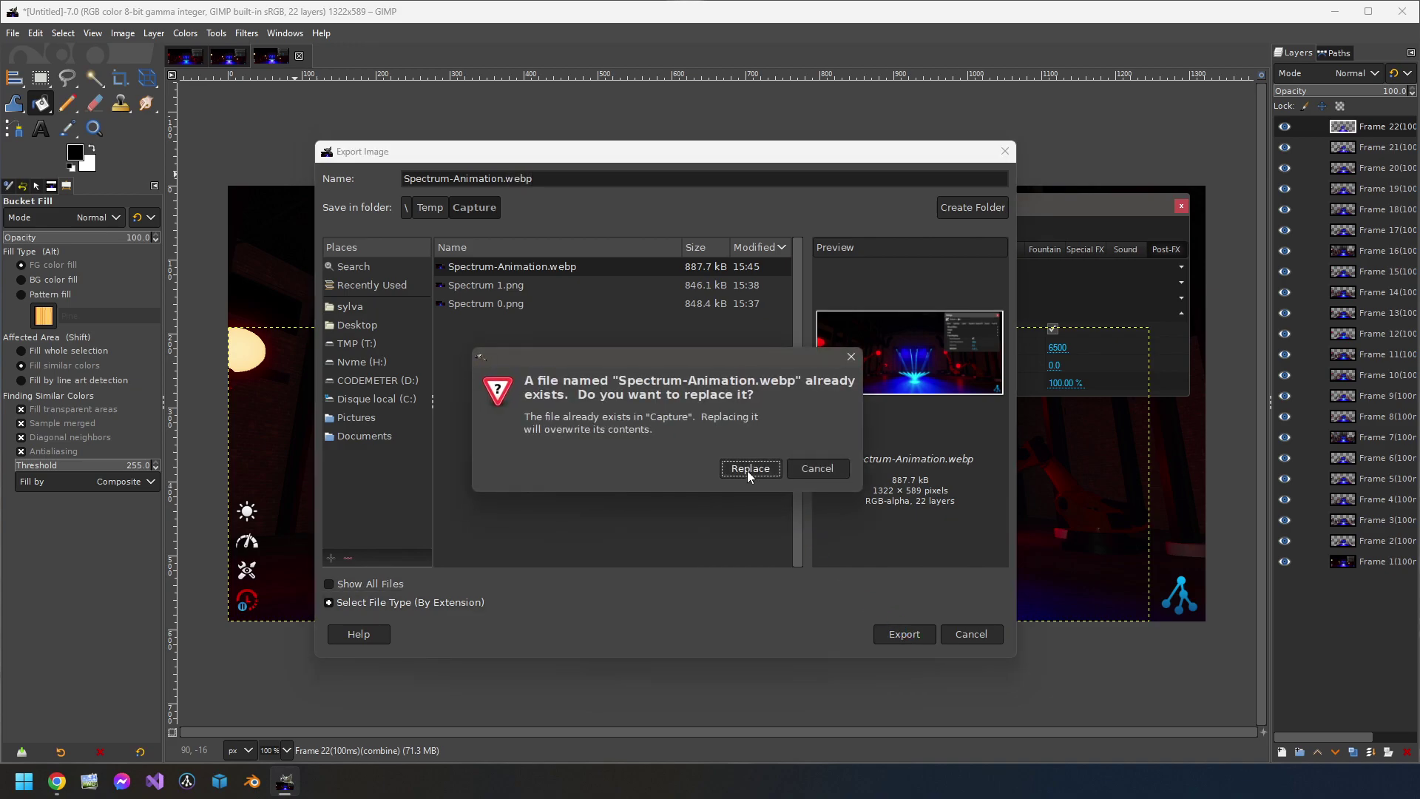
# Confirm the replace and set WebP quality 95, export as animation, 10 ms frame delay.
pyautogui.click(749, 468)
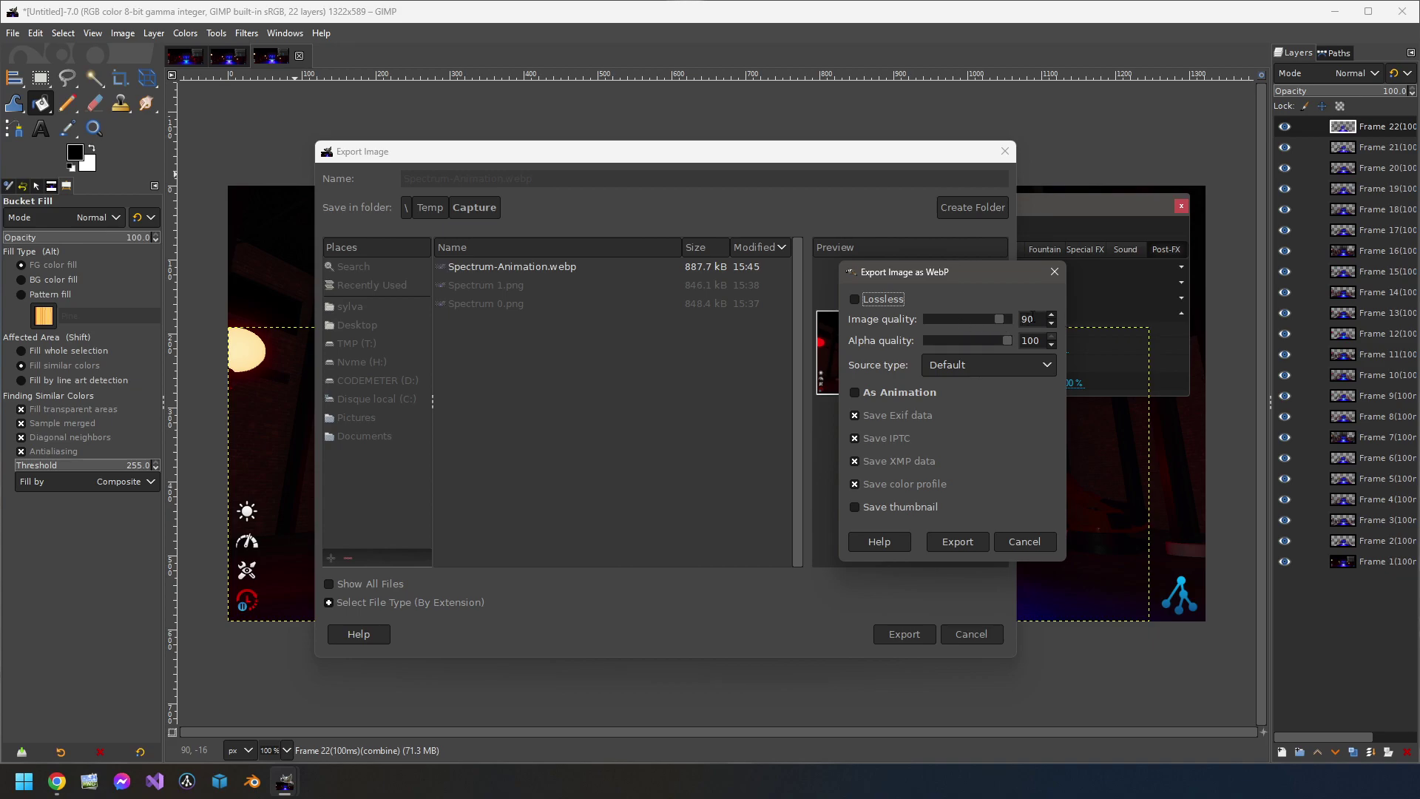
pyautogui.press('Tab')
pyautogui.write('95')
pyautogui.click(1045, 343)
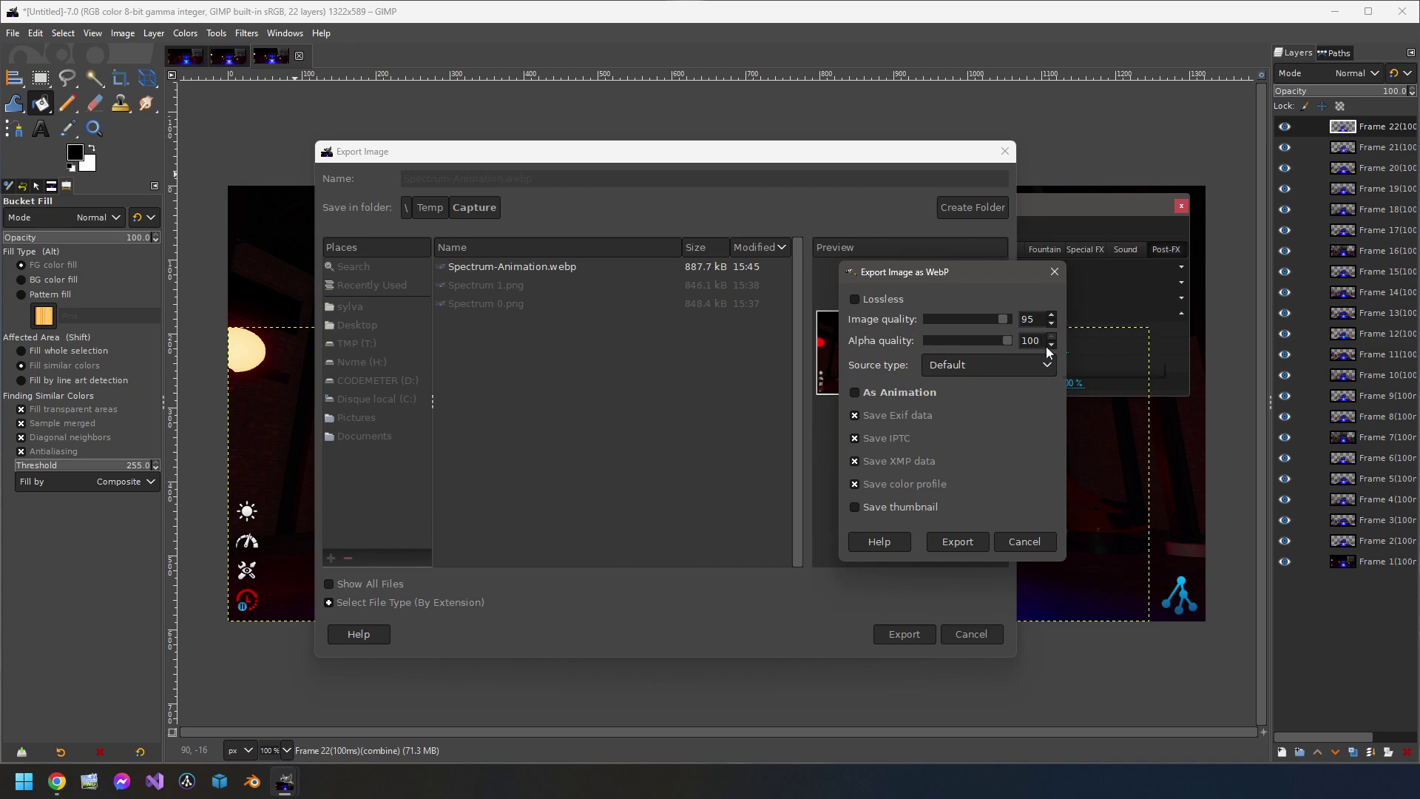
pyautogui.click(854, 394)
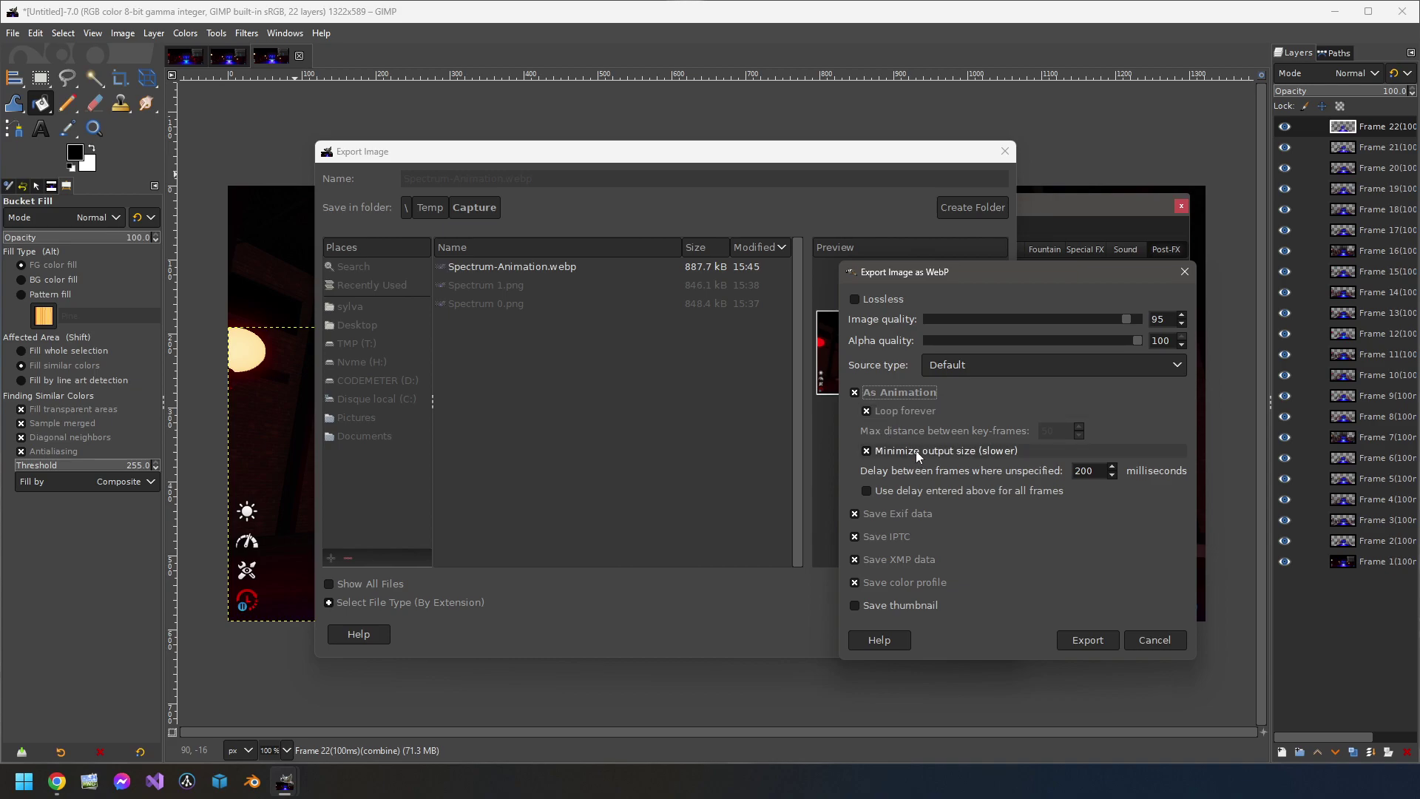
pyautogui.press('Tab')
pyautogui.press('Tab')
pyautogui.press('Tab')
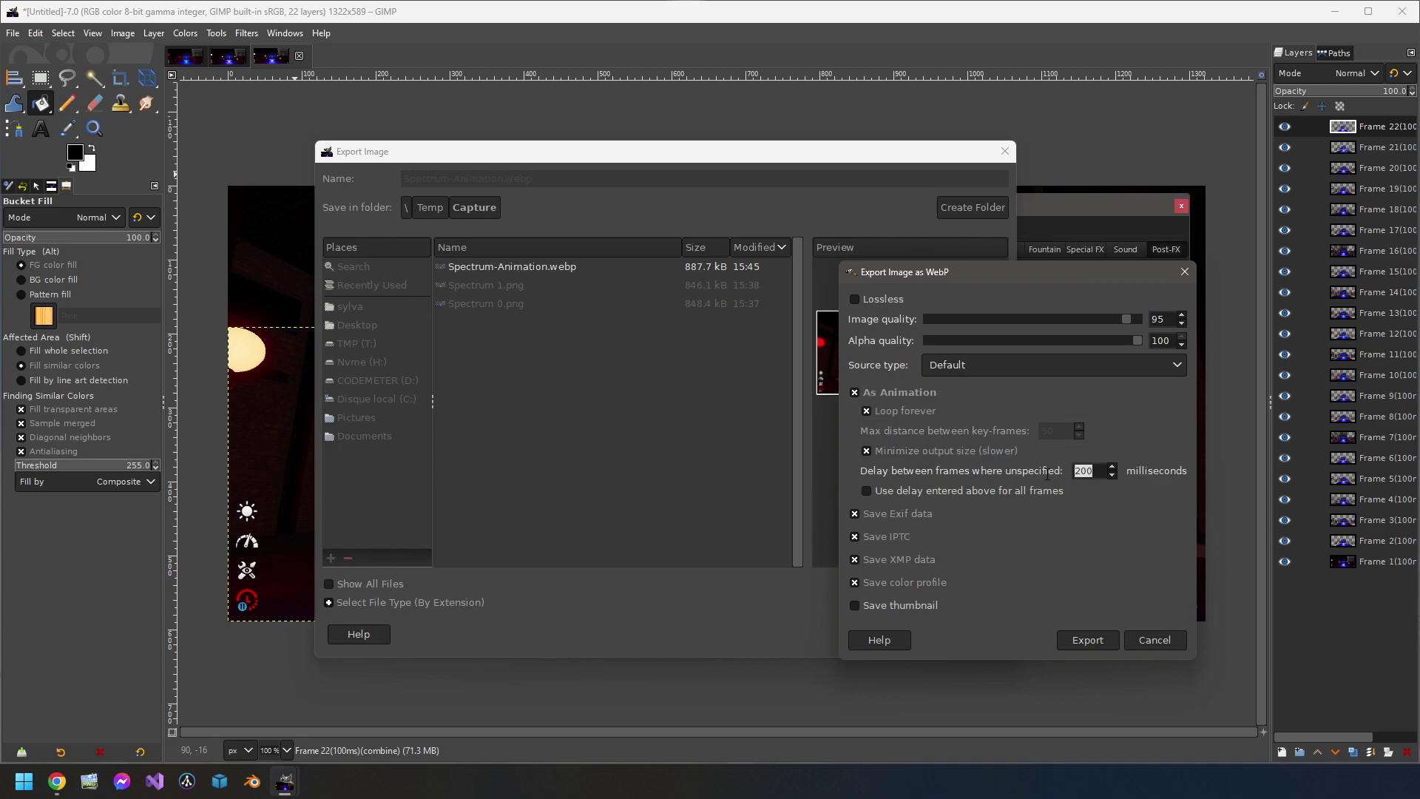
pyautogui.write('10')
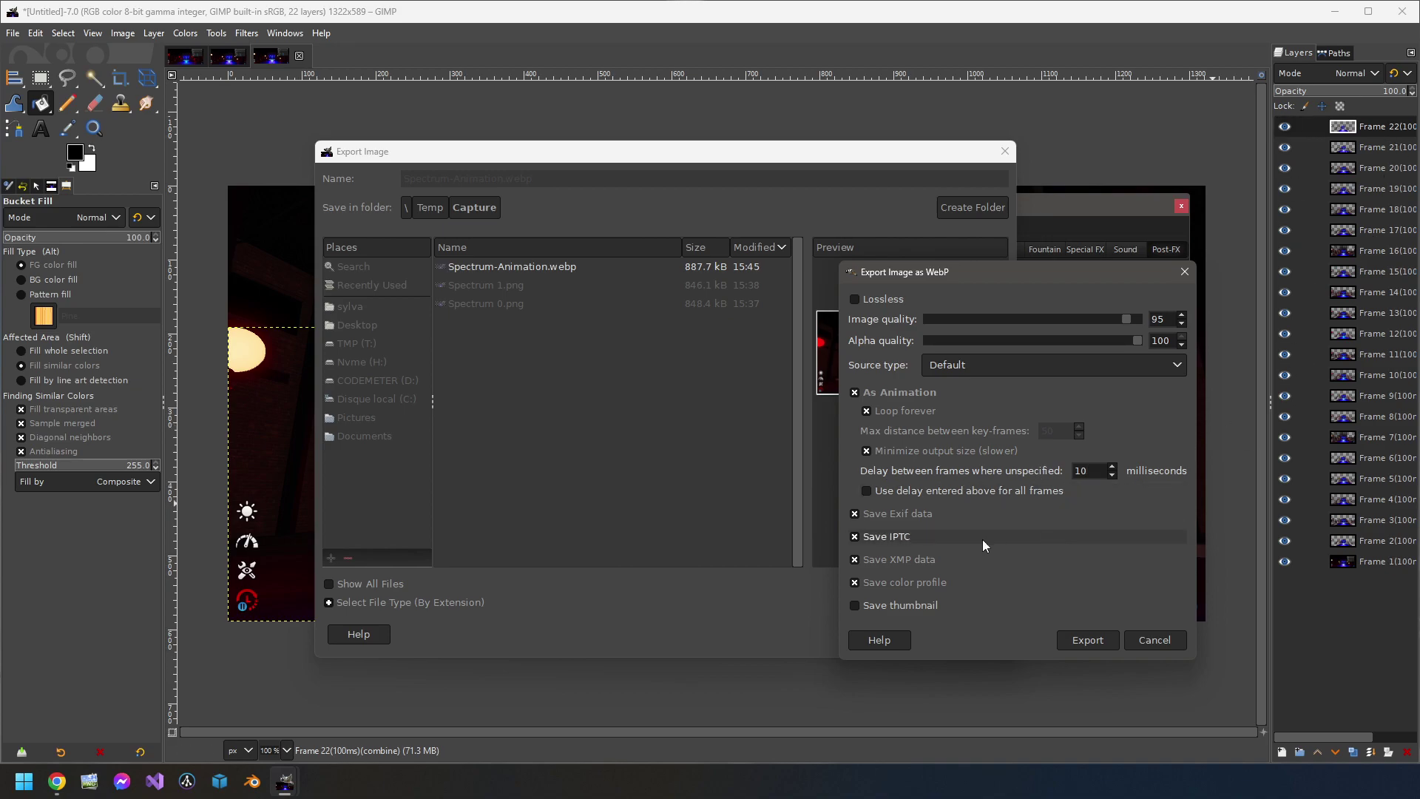
# Turn off Exif, IPTC, XMP and color profile saving, then export the WebP.
pyautogui.click(879, 516)
pyautogui.click(863, 539)
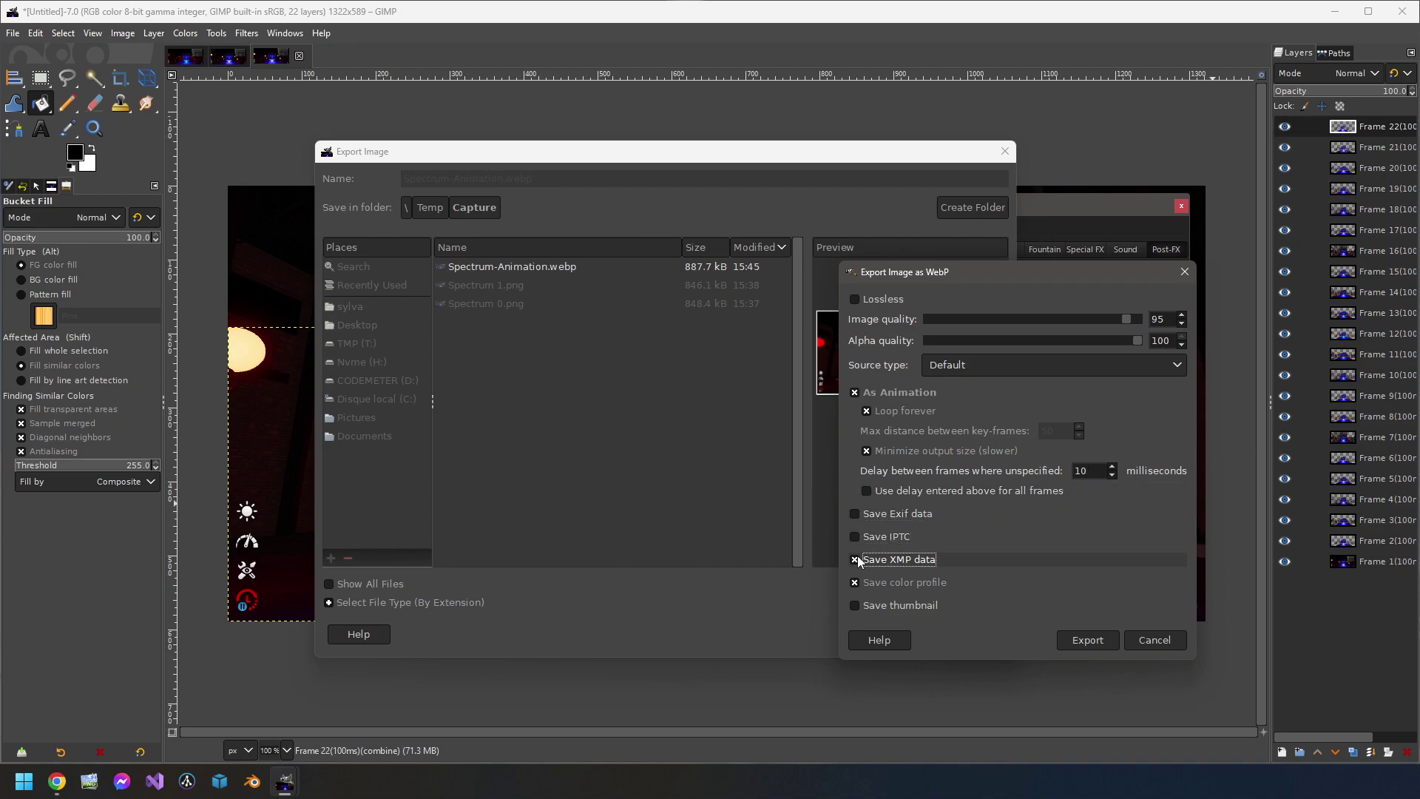
pyautogui.click(858, 560)
pyautogui.click(856, 581)
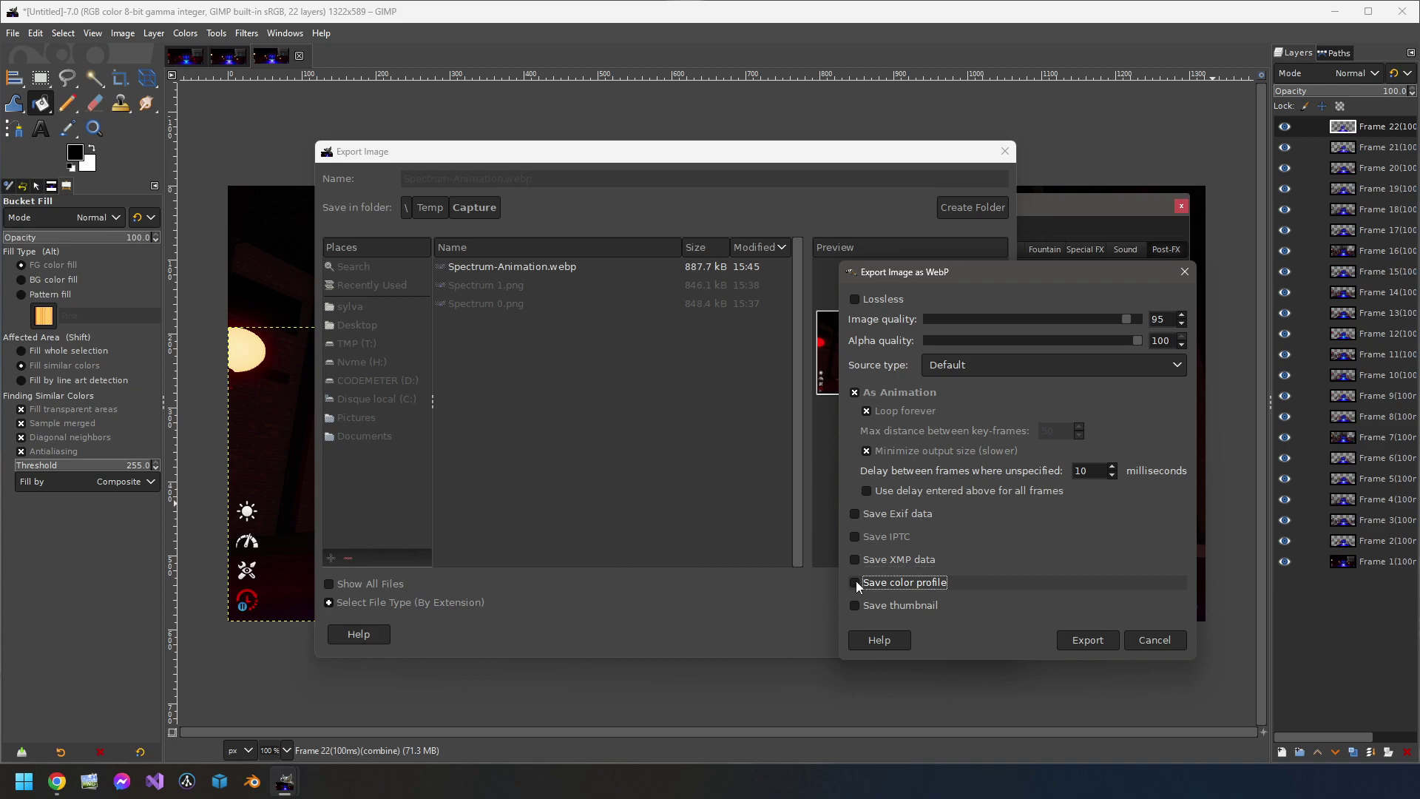
pyautogui.click(1084, 640)
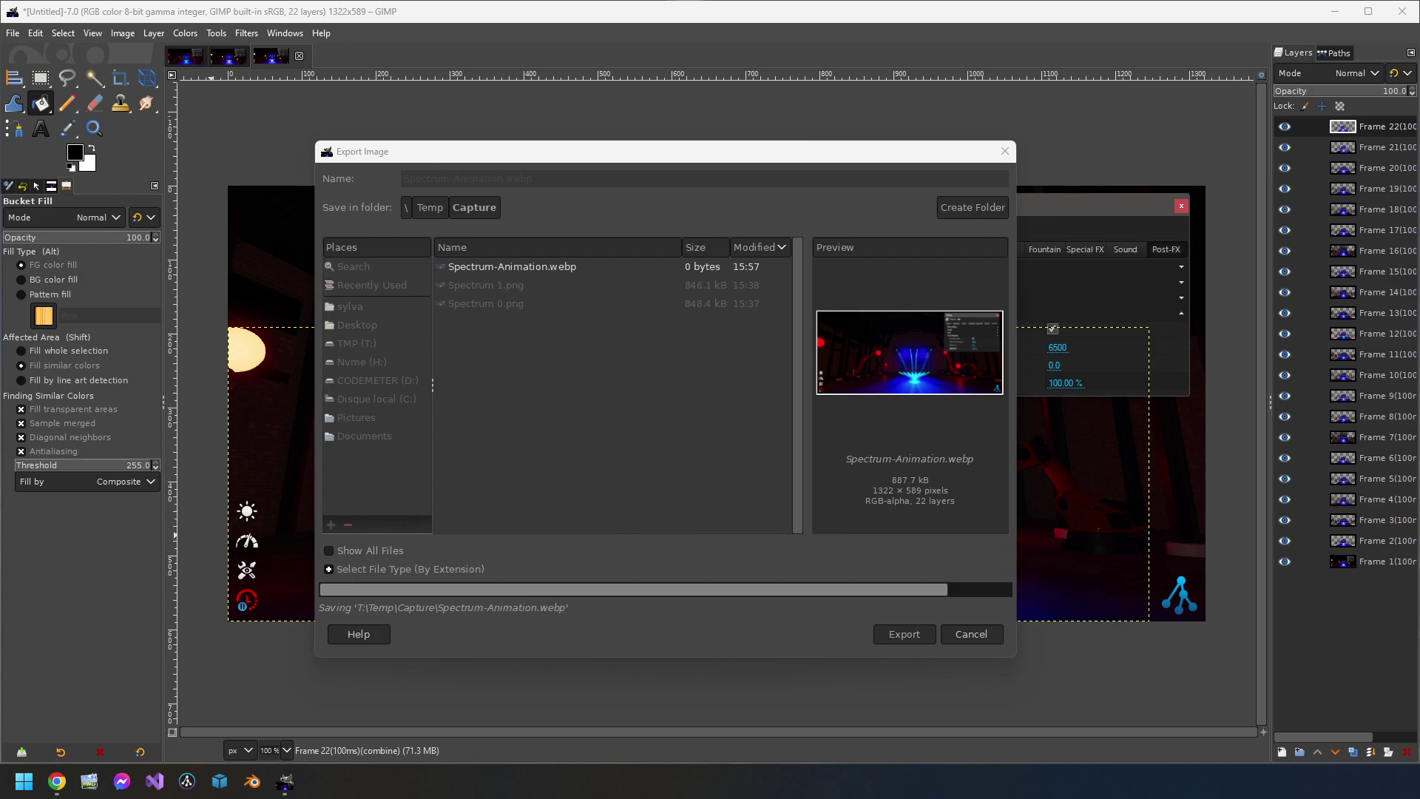
# View Spectrum-Animation.webp from T:/Temp/Capture playing its loop in Chrome.
pyautogui.click(57, 781)
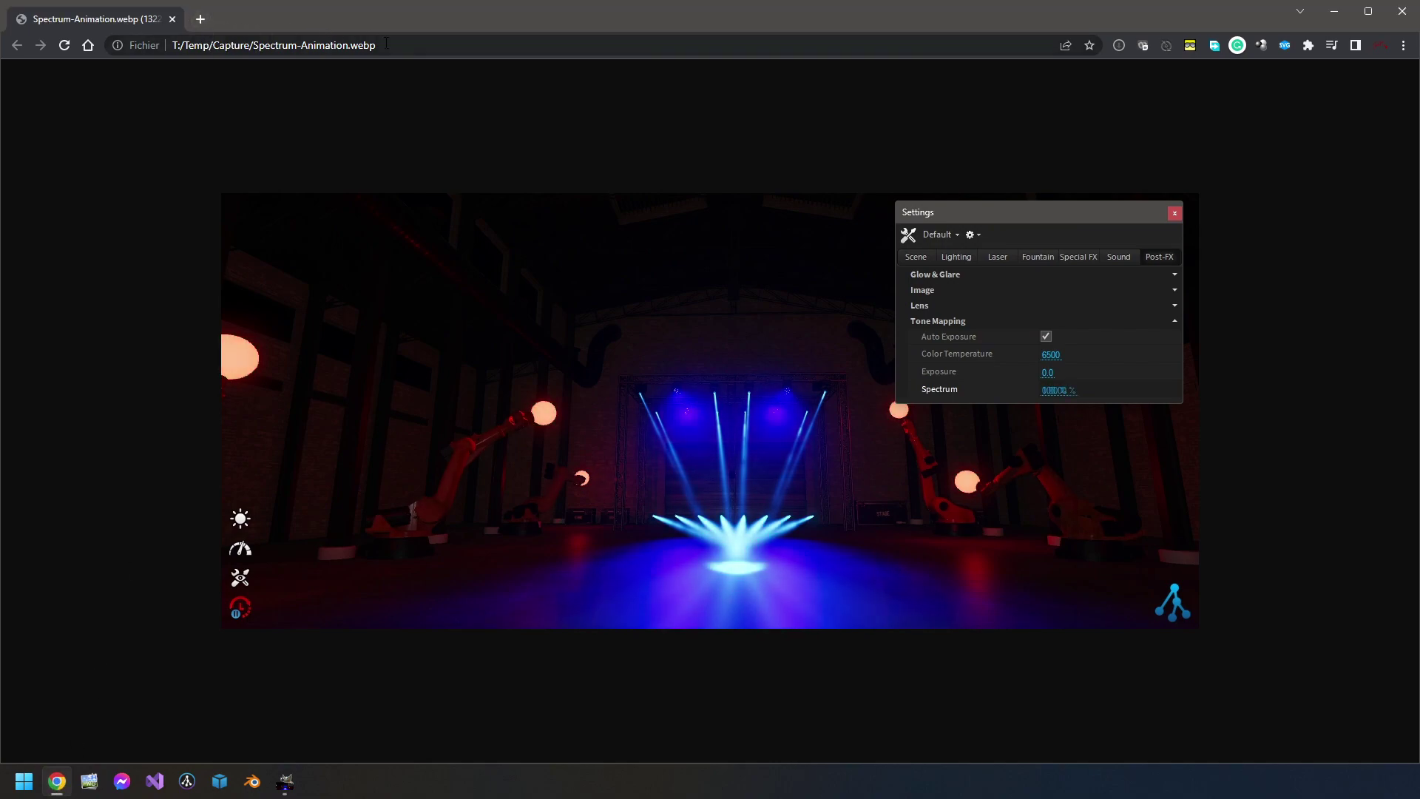
pyautogui.click(431, 45)
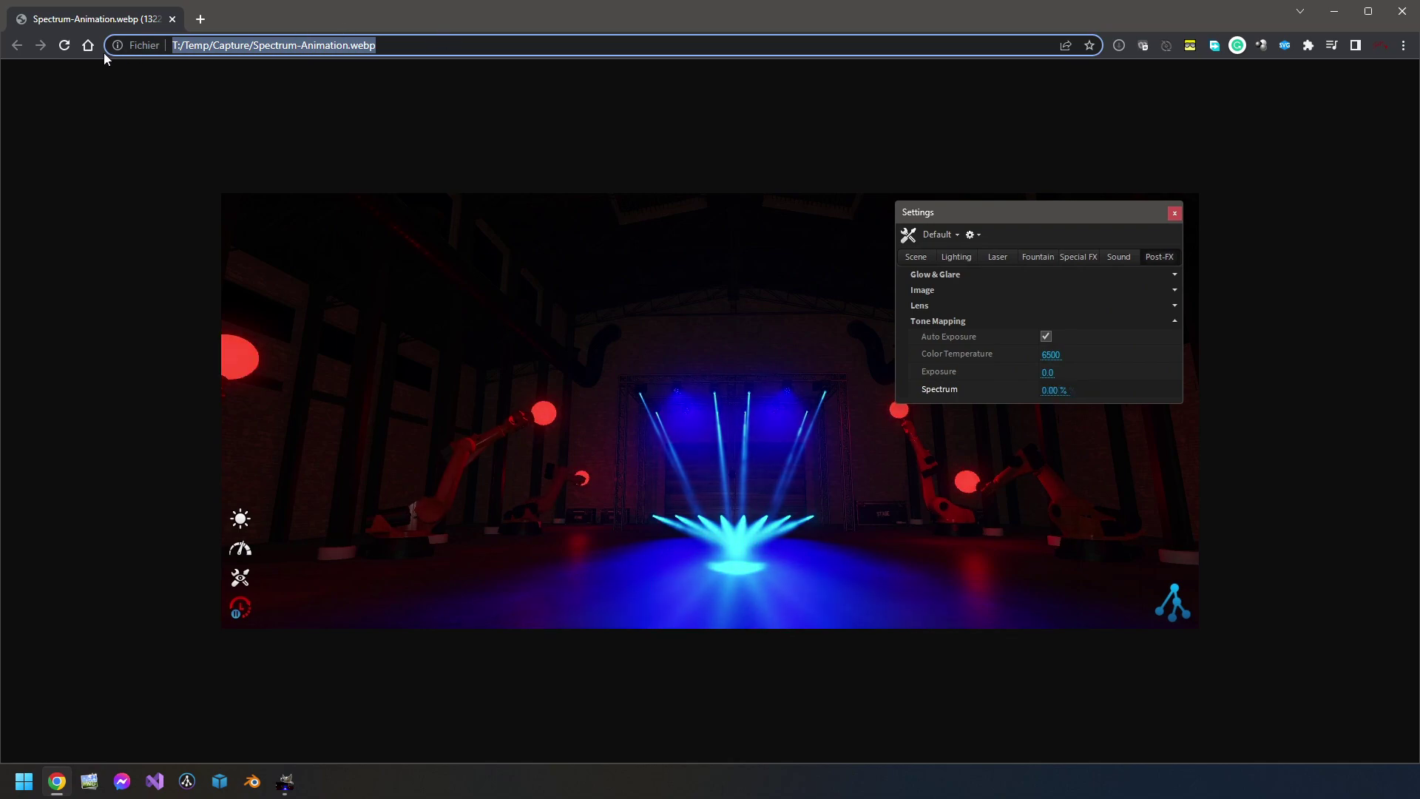
pyautogui.click(64, 45)
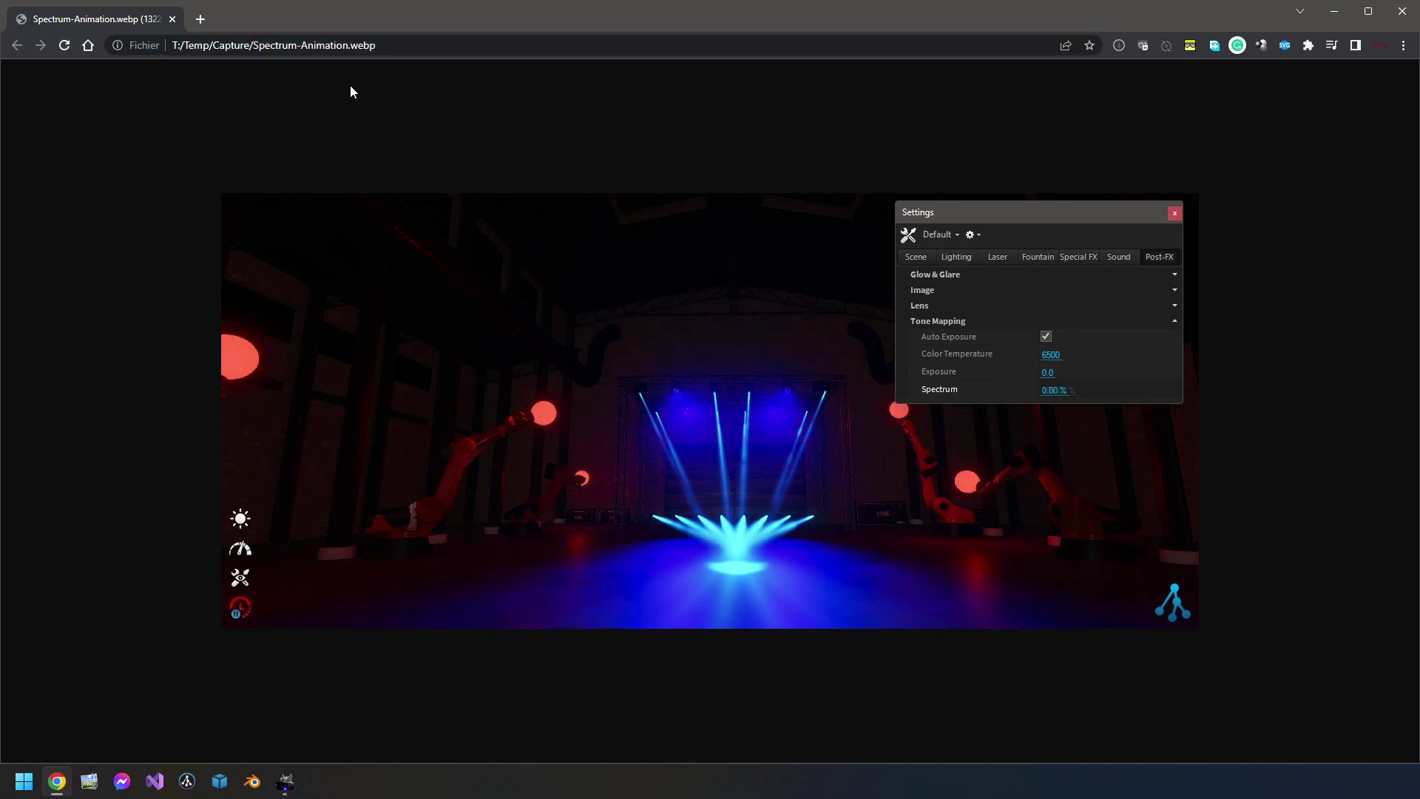